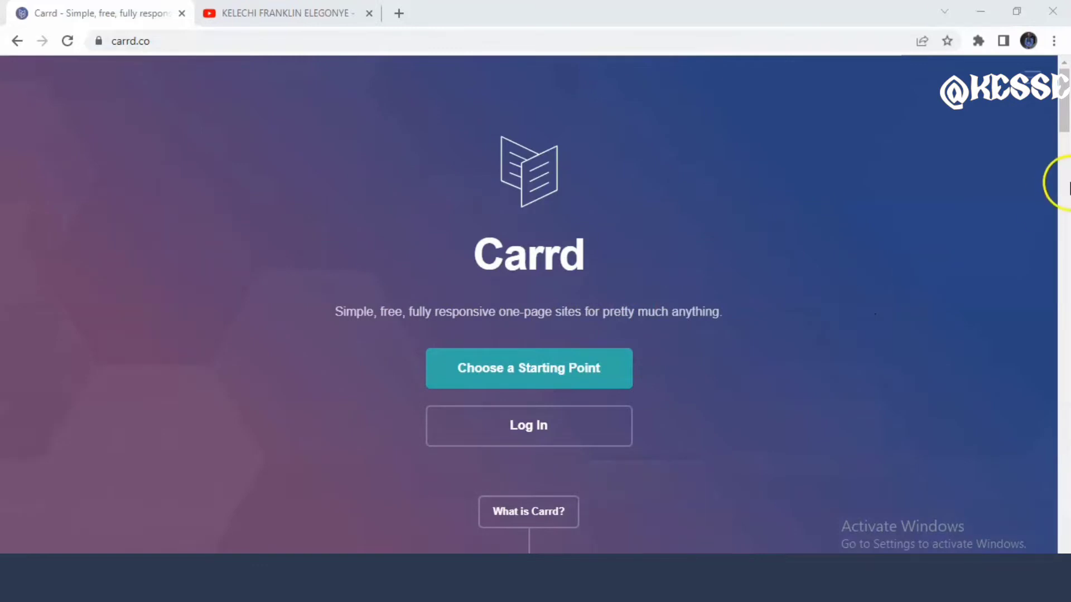
Review the home page's feature and Pro sections, and open the starting-point template gallery
drag(1067, 112, 1067, 288)
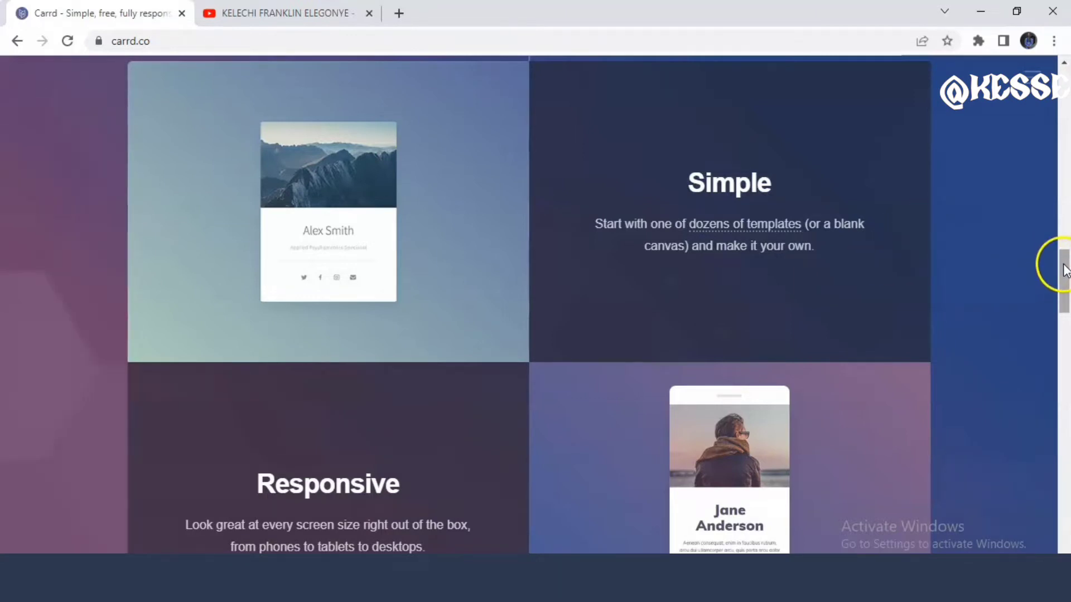
drag(1065, 270, 1065, 285)
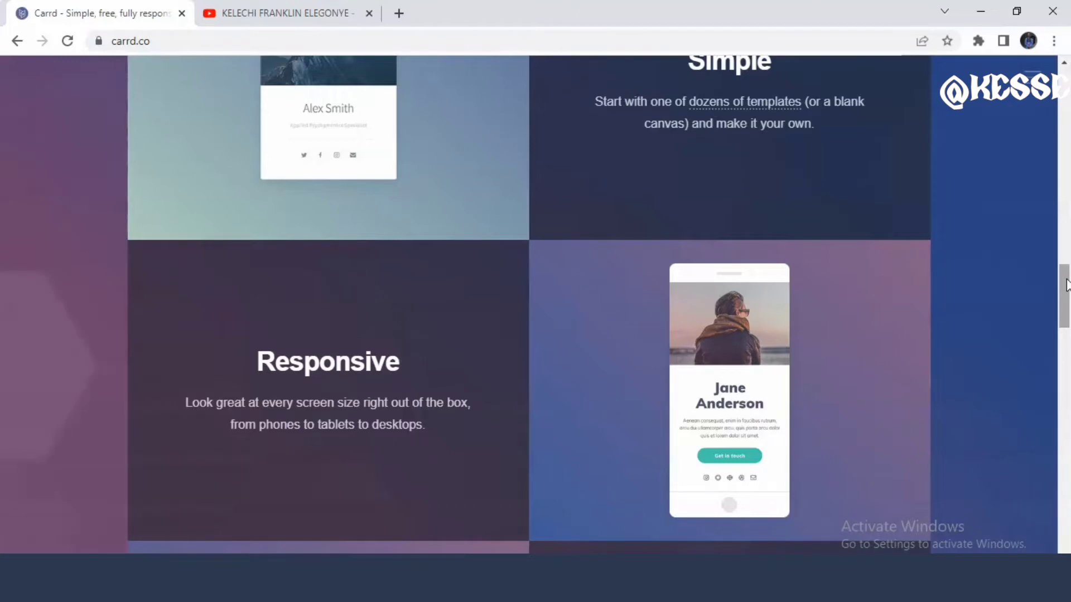
drag(1067, 285, 1066, 319)
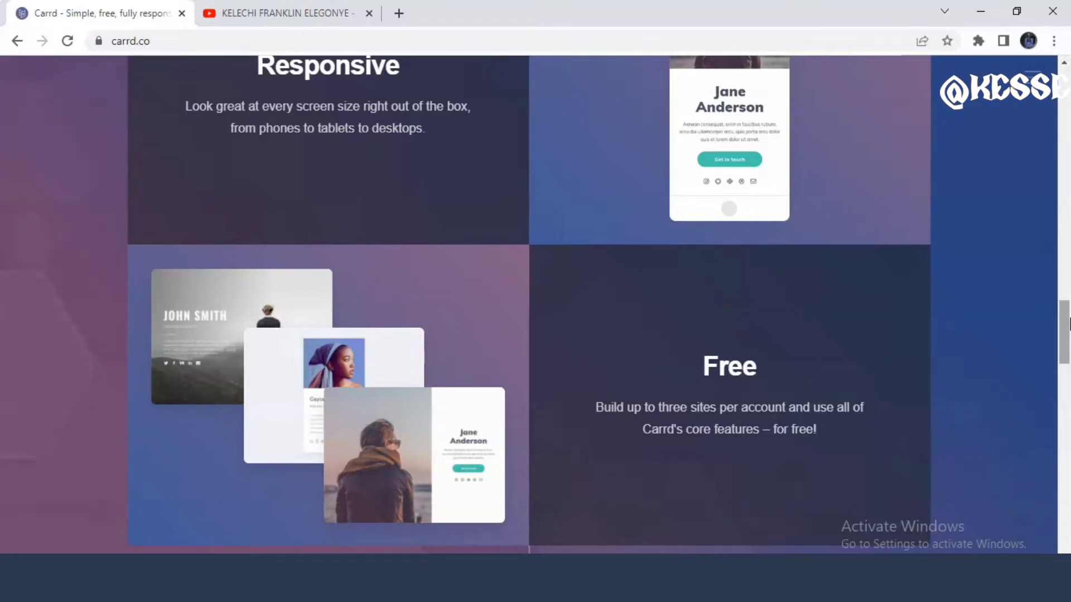
drag(1067, 326, 1068, 416)
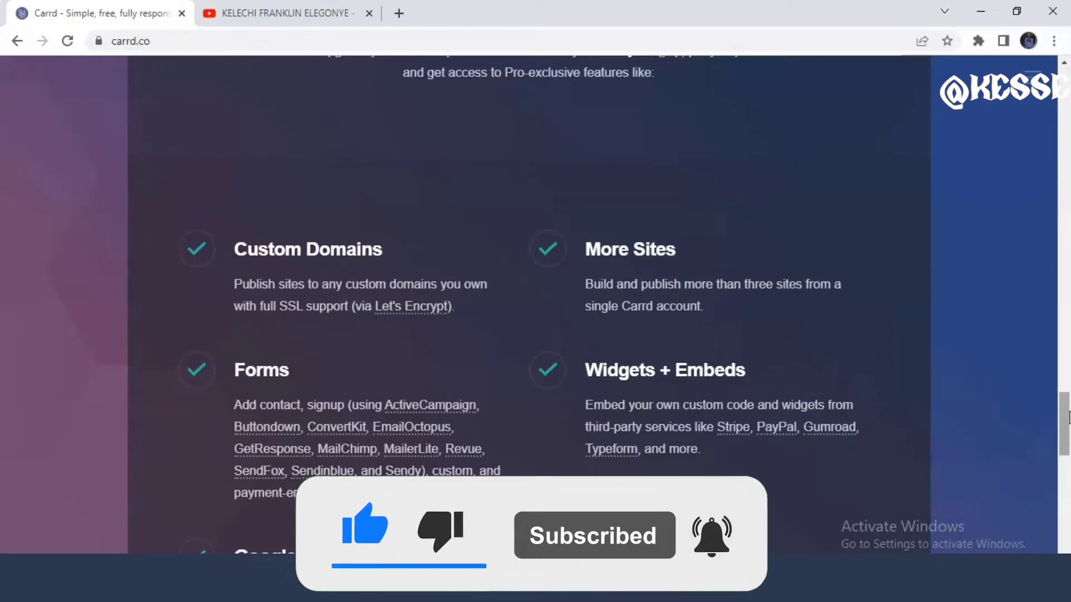
drag(1068, 417, 1034, 96)
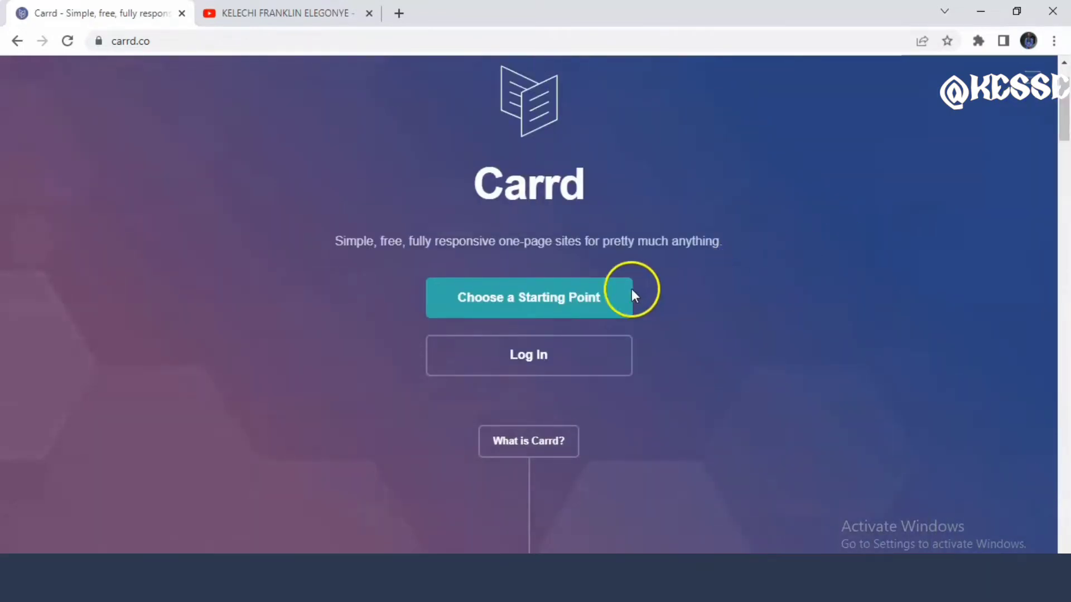
click(616, 299)
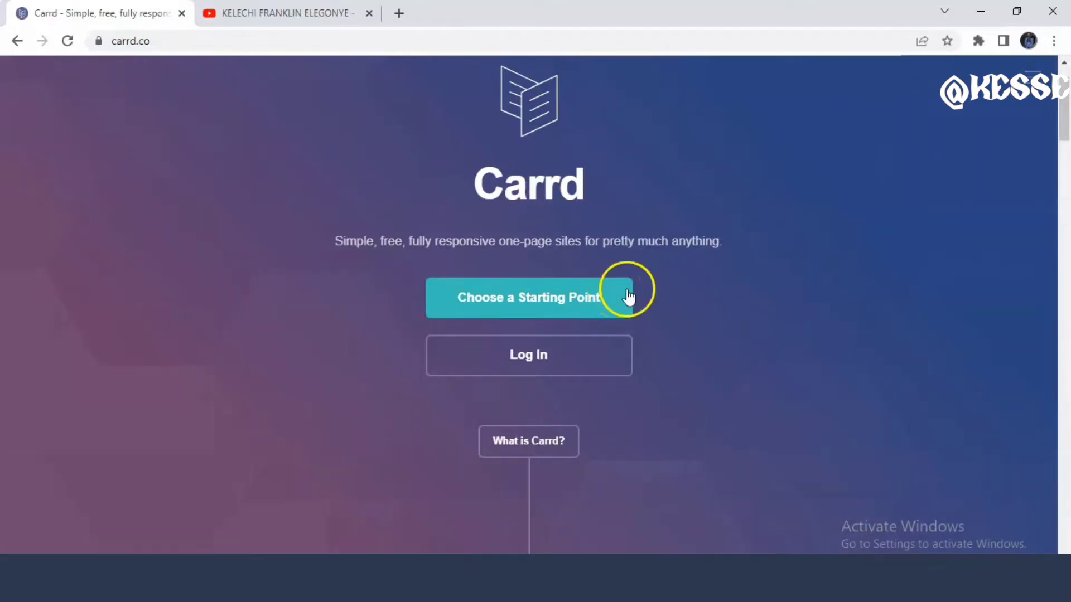
click(532, 312)
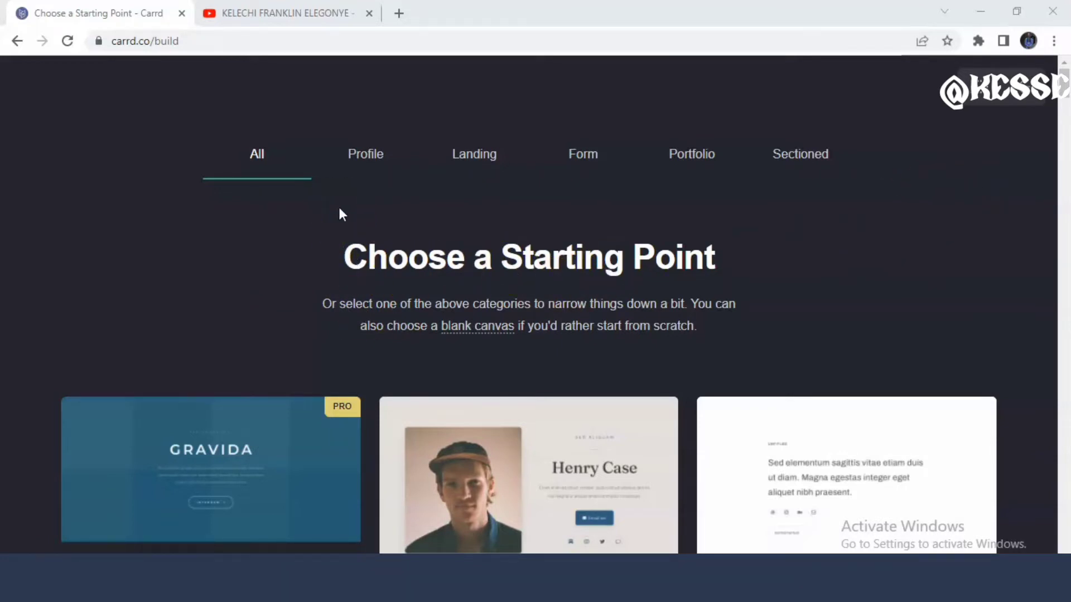
Browse the Profile, Landing, Form, Portfolio and Sectioned template categories
click(352, 179)
click(365, 155)
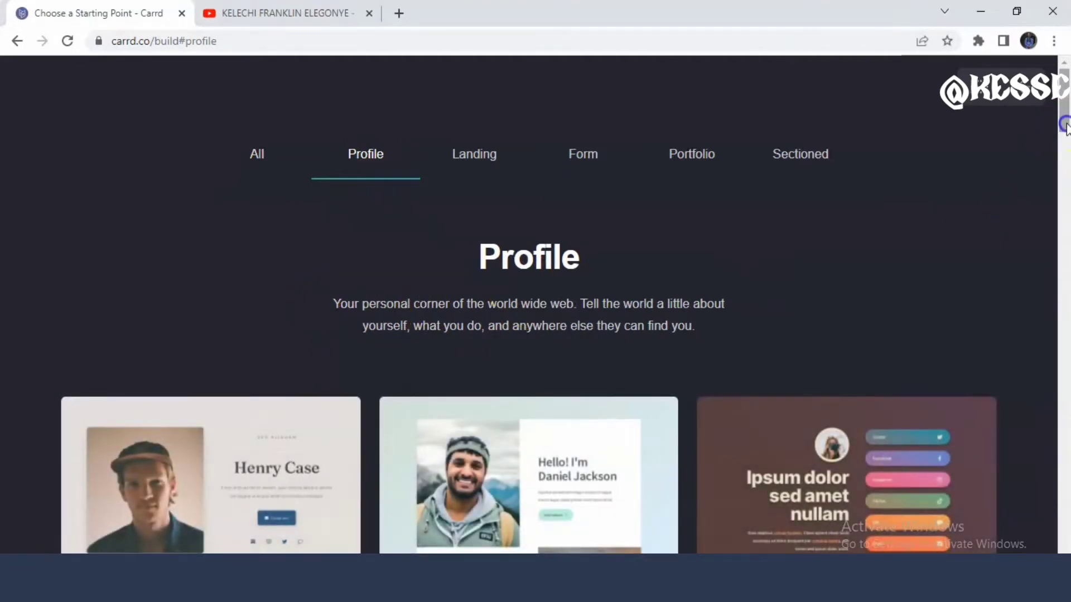
scroll(1063, 139, down, 2)
scroll(1063, 139, up, 2)
click(474, 159)
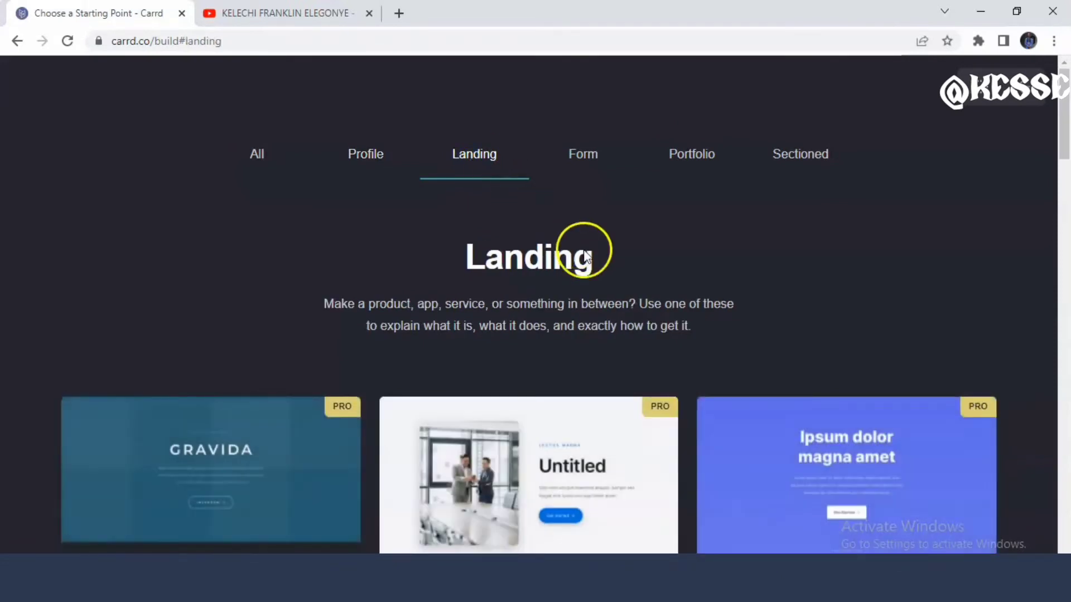
click(585, 159)
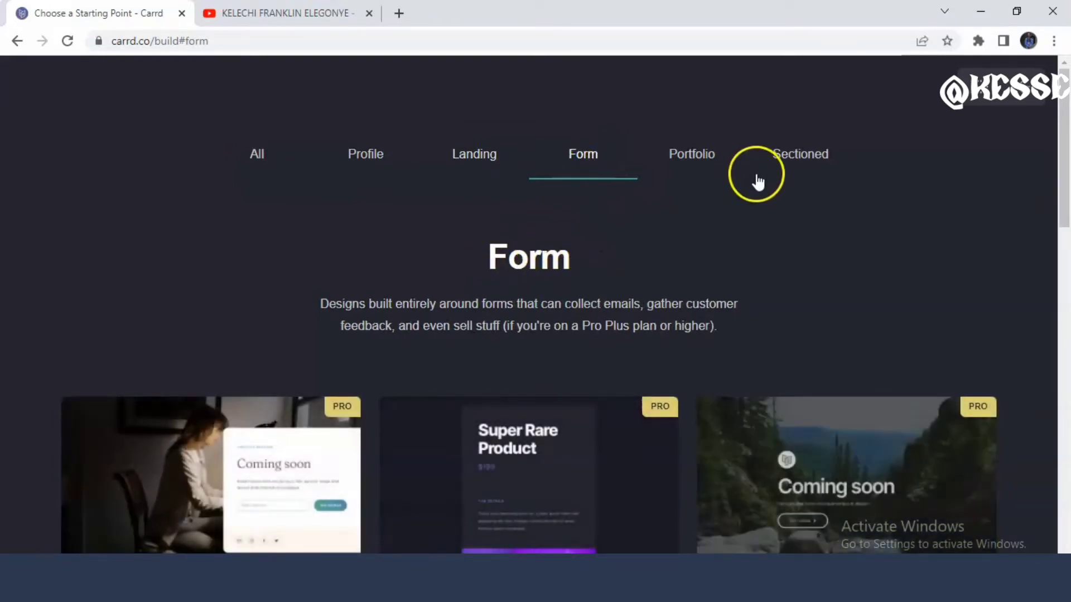
click(711, 168)
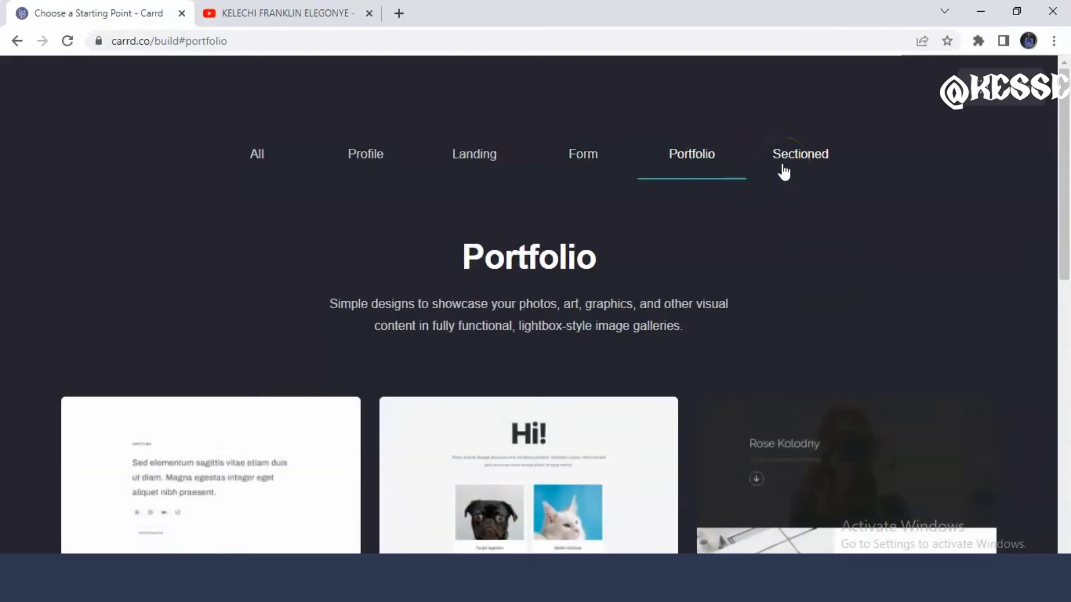
click(783, 167)
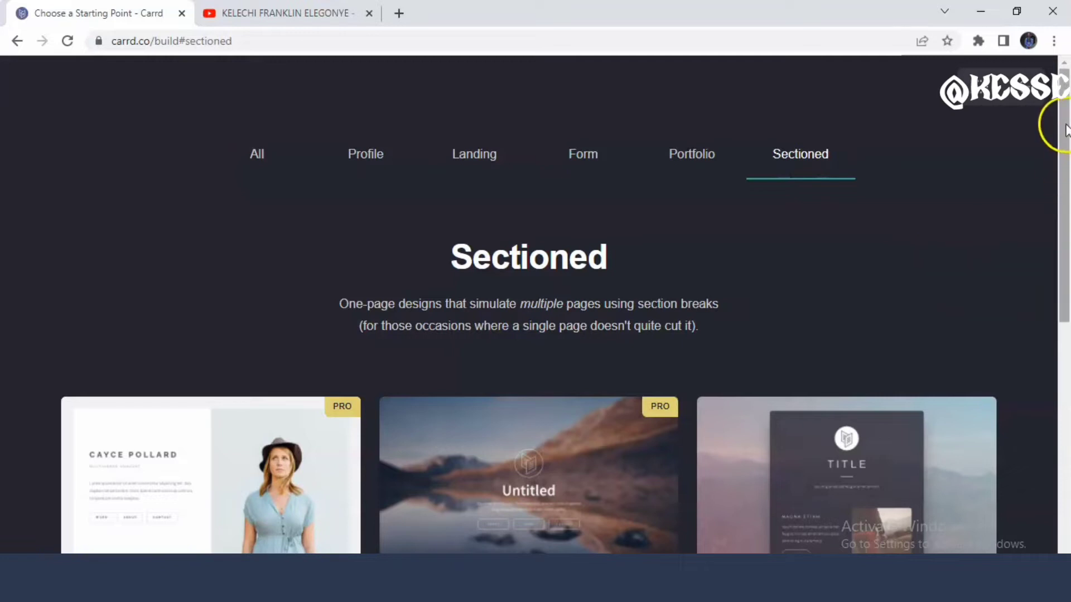
drag(1067, 139, 1061, 105)
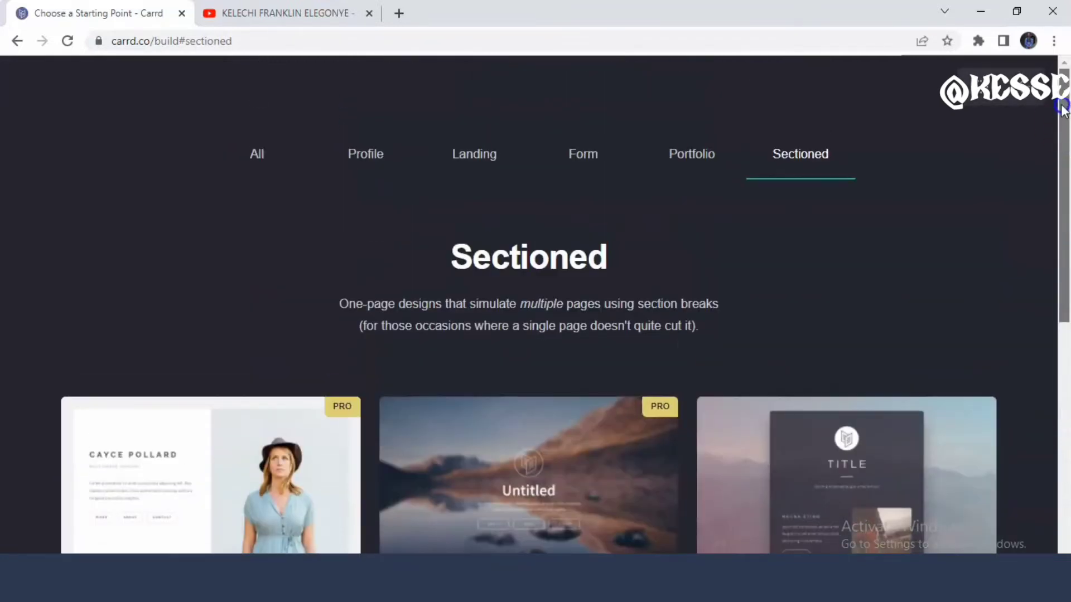
Show all templates and start a site from the free profile template picturing a man in a cap beside an email button
click(262, 163)
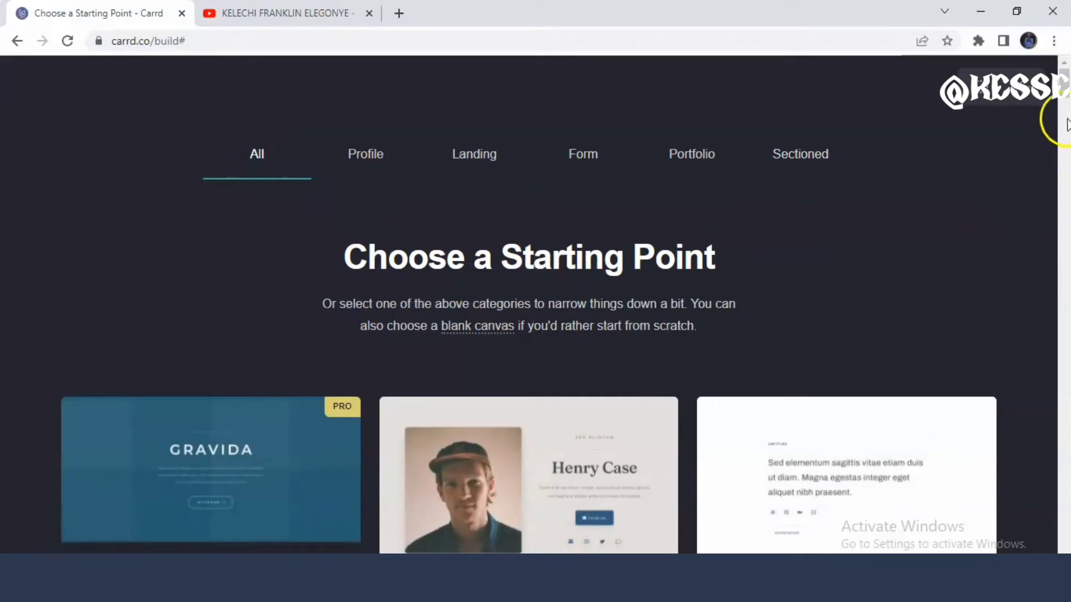
drag(1062, 78, 1066, 116)
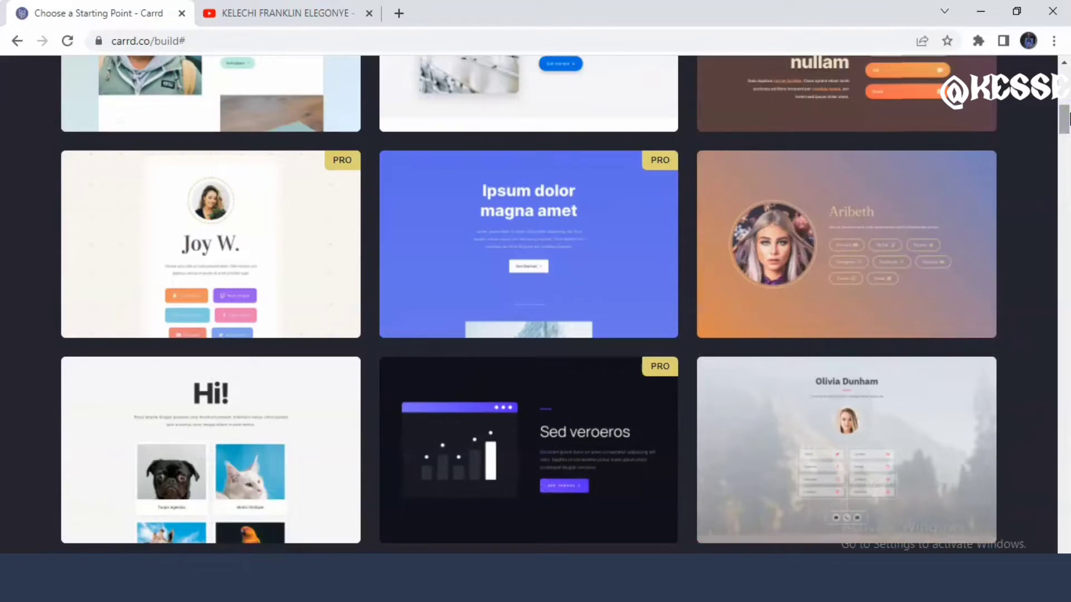
drag(1067, 116, 1064, 84)
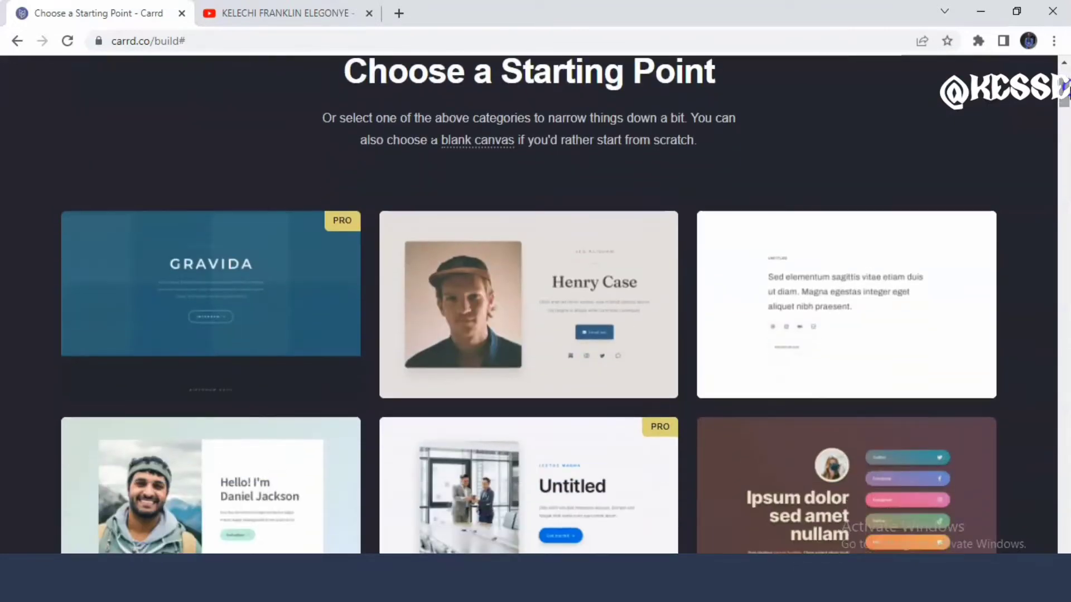
mouse_move(853, 231)
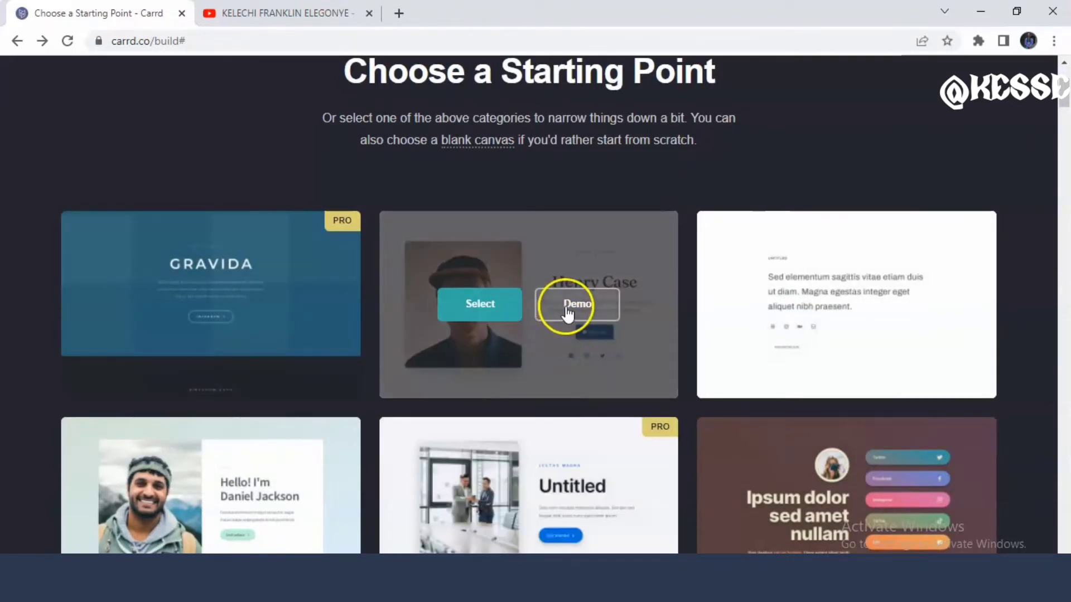
click(491, 310)
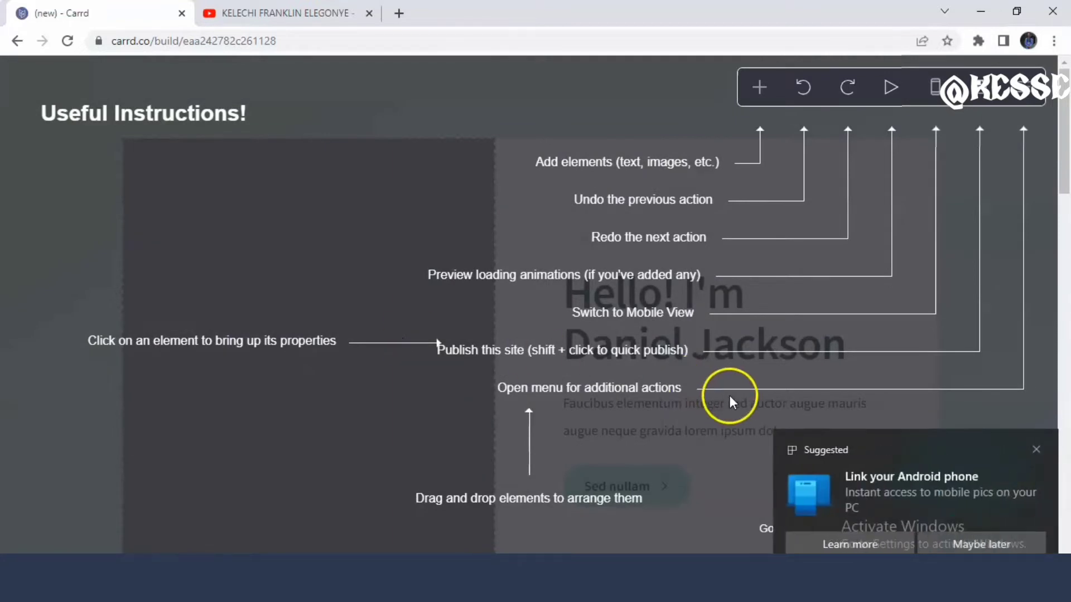
click(1035, 448)
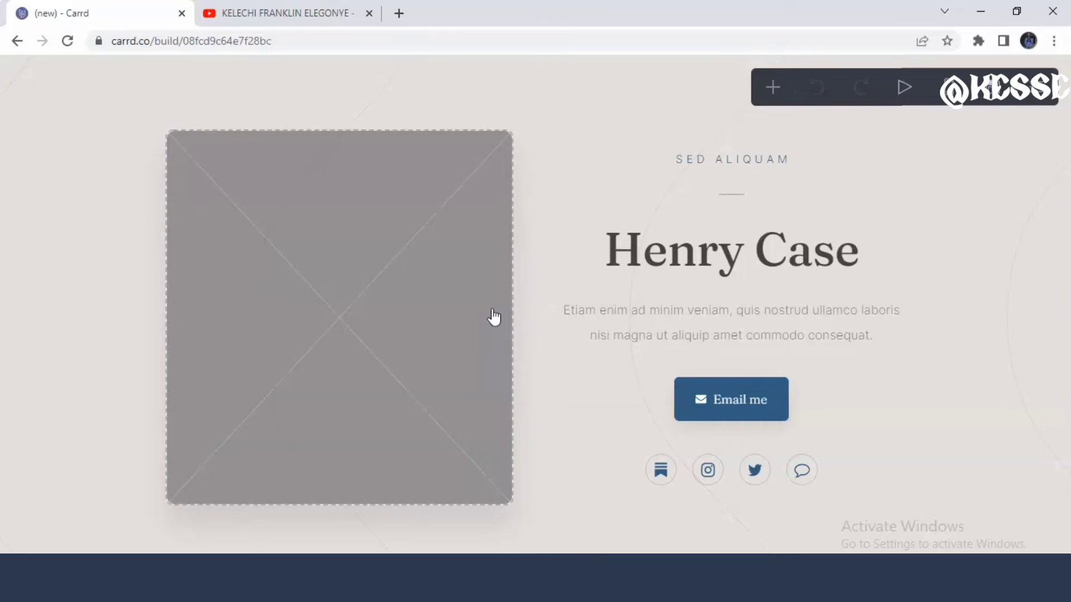
Upload the untitled-4-6 picture from the KESSE folder into the image placeholder
click(354, 323)
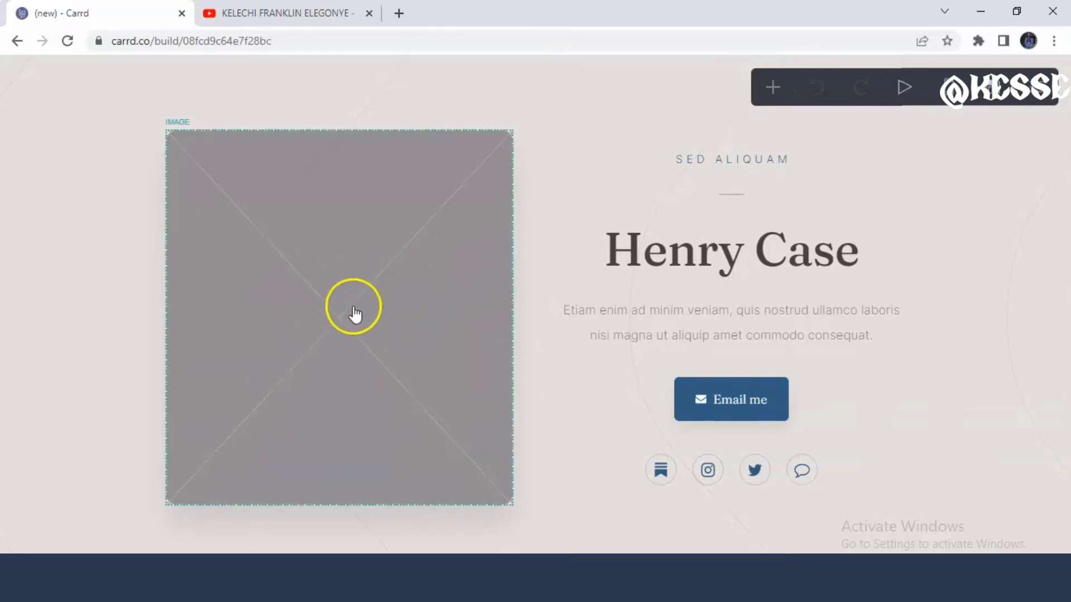
right_click(260, 231)
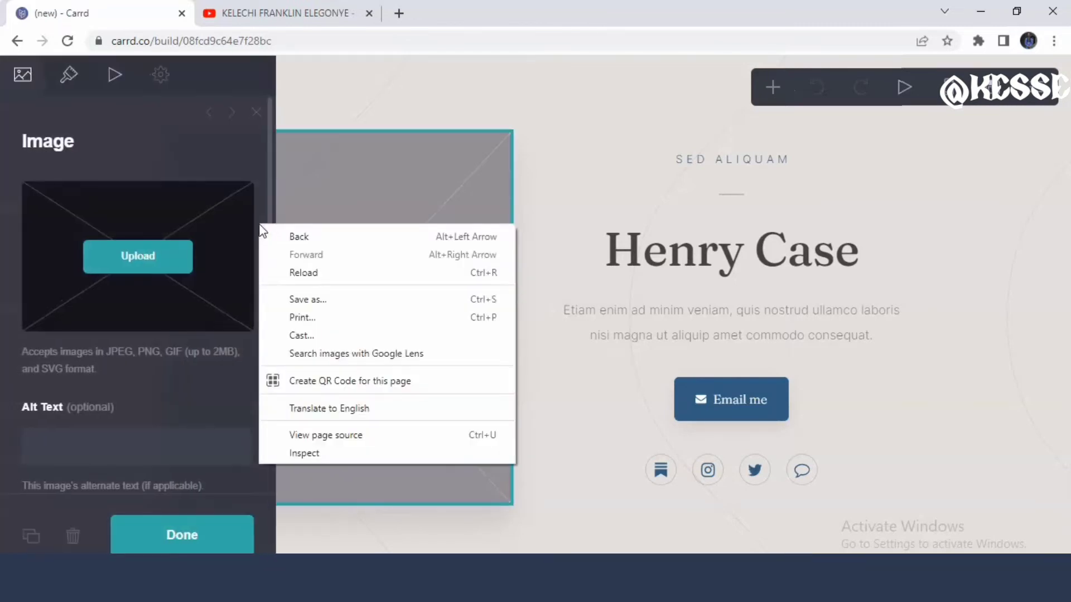
click(286, 206)
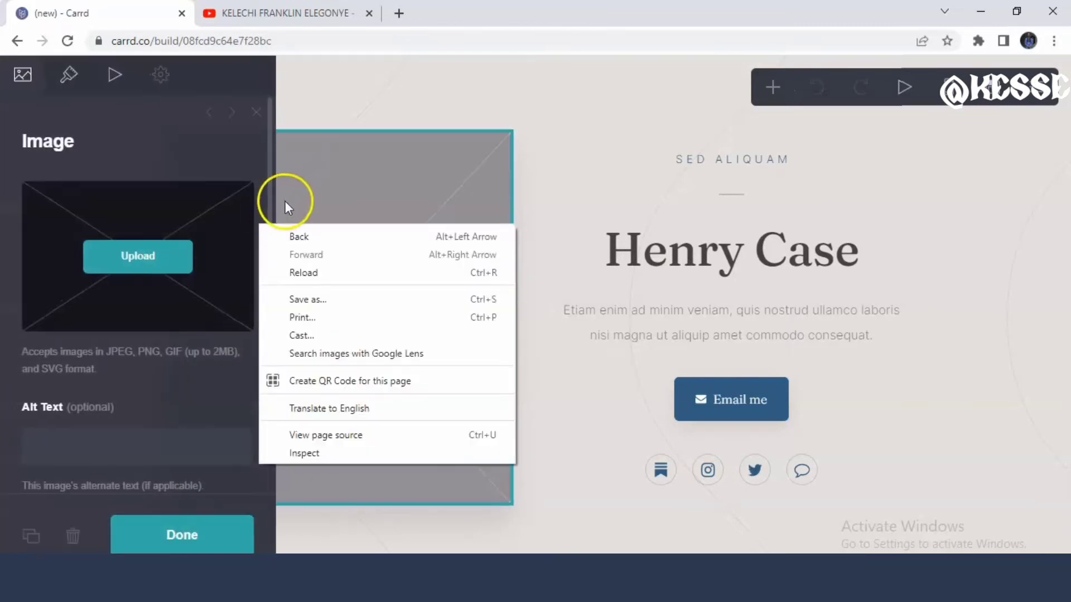
click(135, 258)
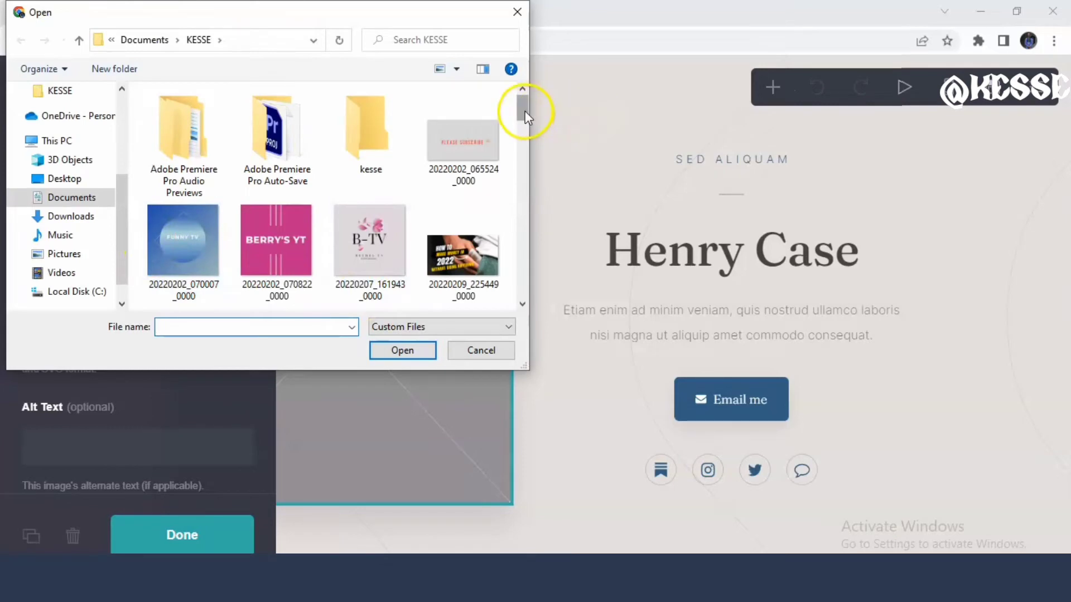
drag(525, 110, 516, 320)
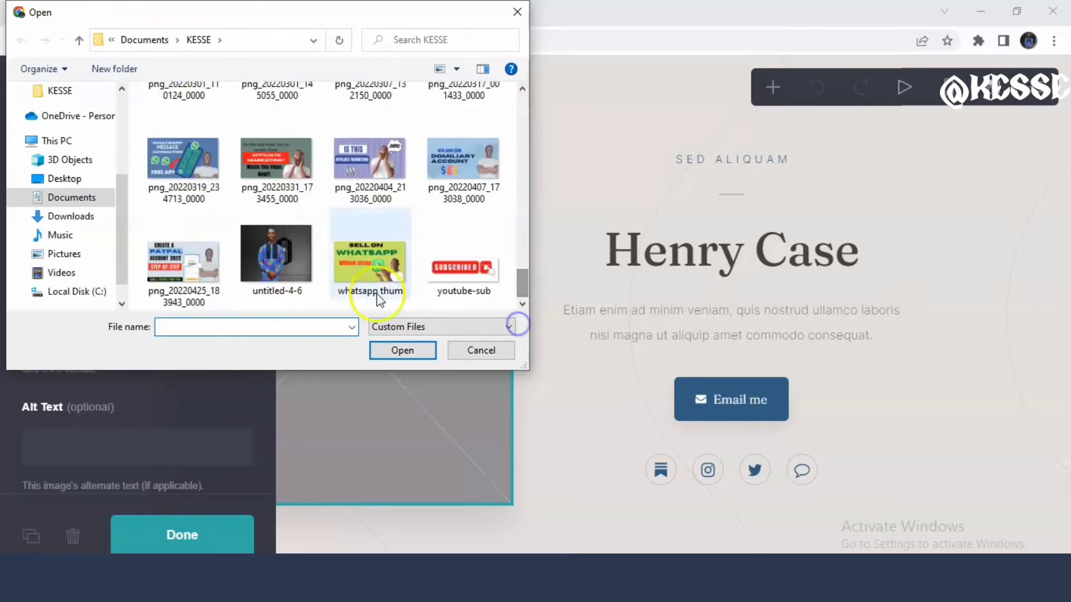
double_click(268, 263)
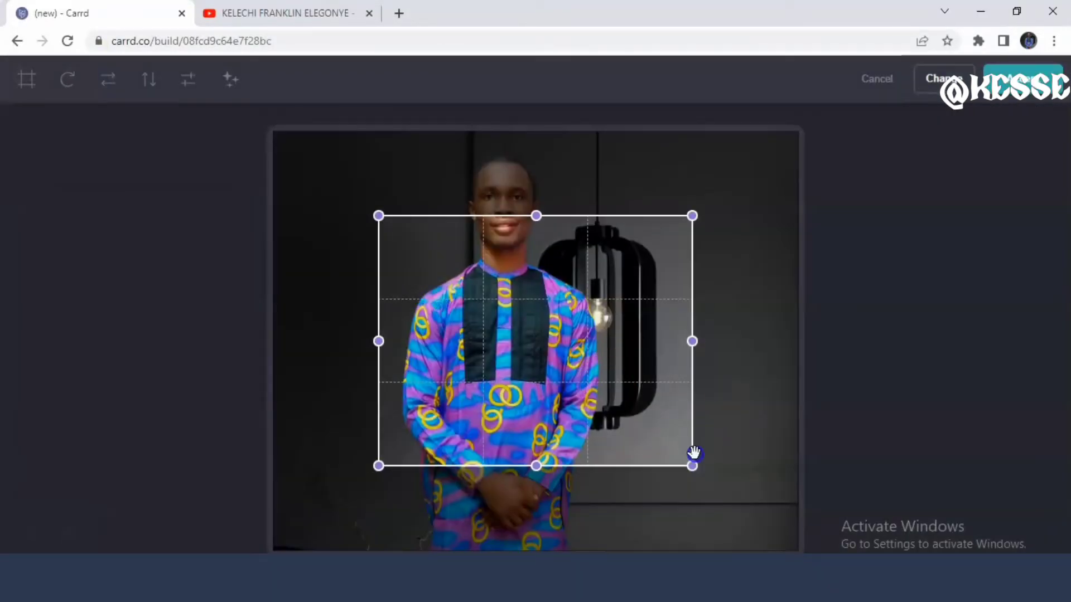
Enlarge the crop frame to cover the whole photo, apply it and finish editing the image element
drag(696, 468, 799, 551)
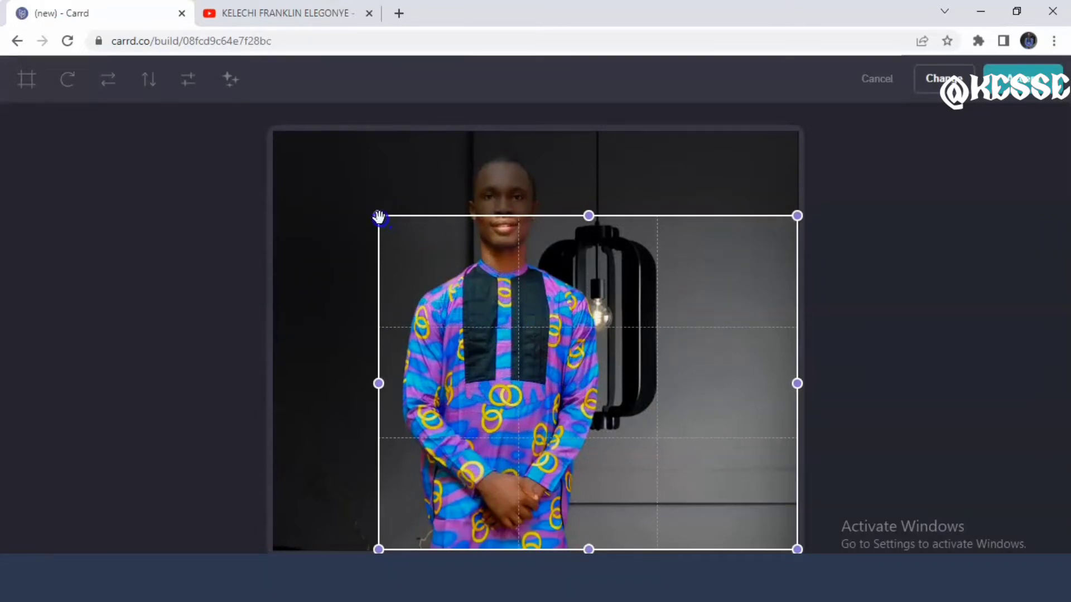
drag(378, 216, 206, 84)
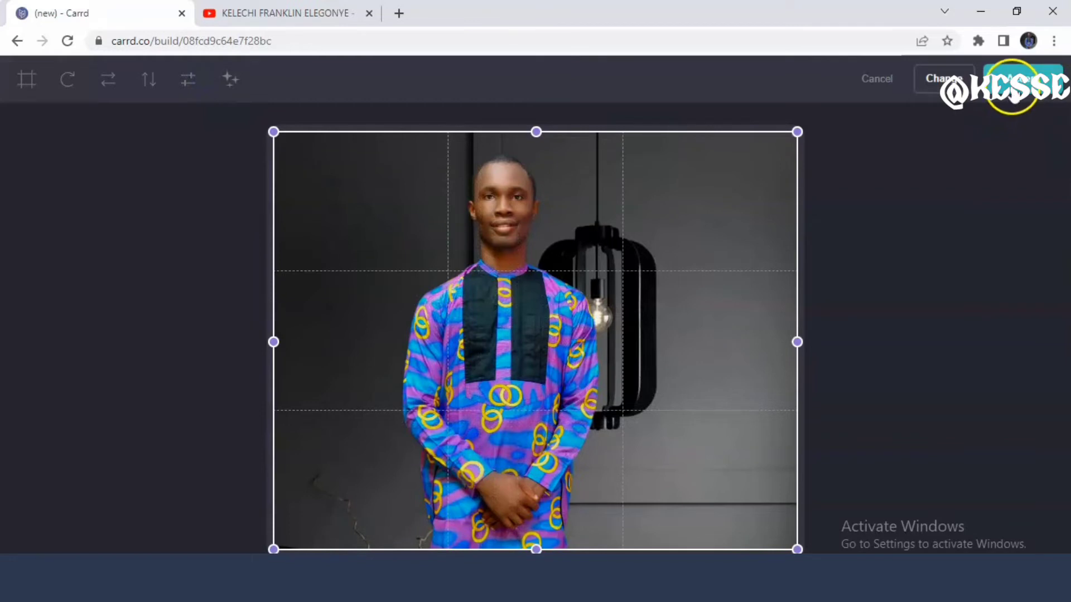
click(1012, 85)
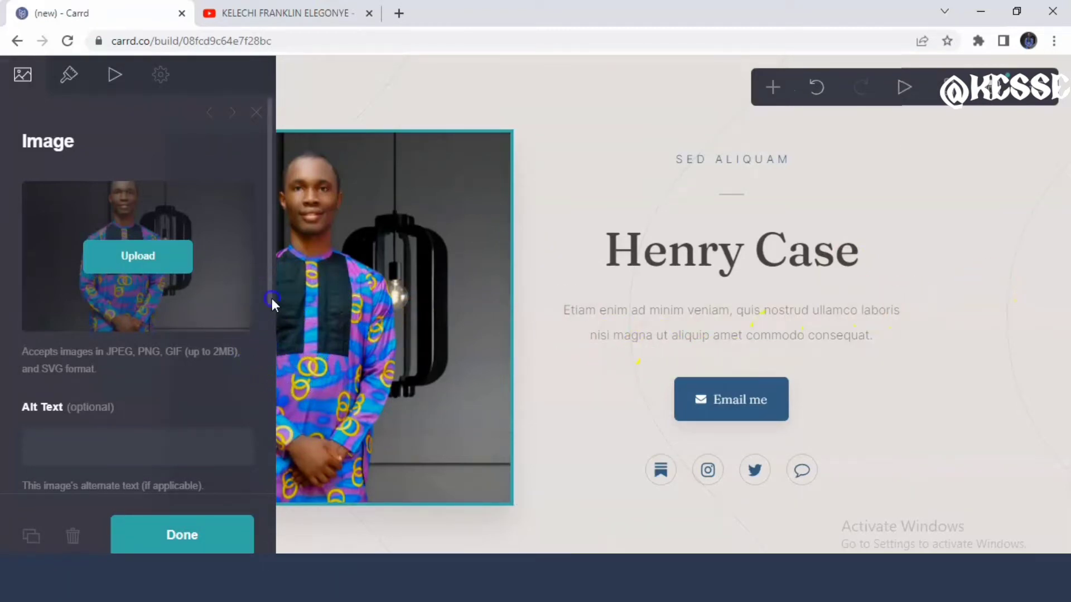
drag(272, 299, 270, 320)
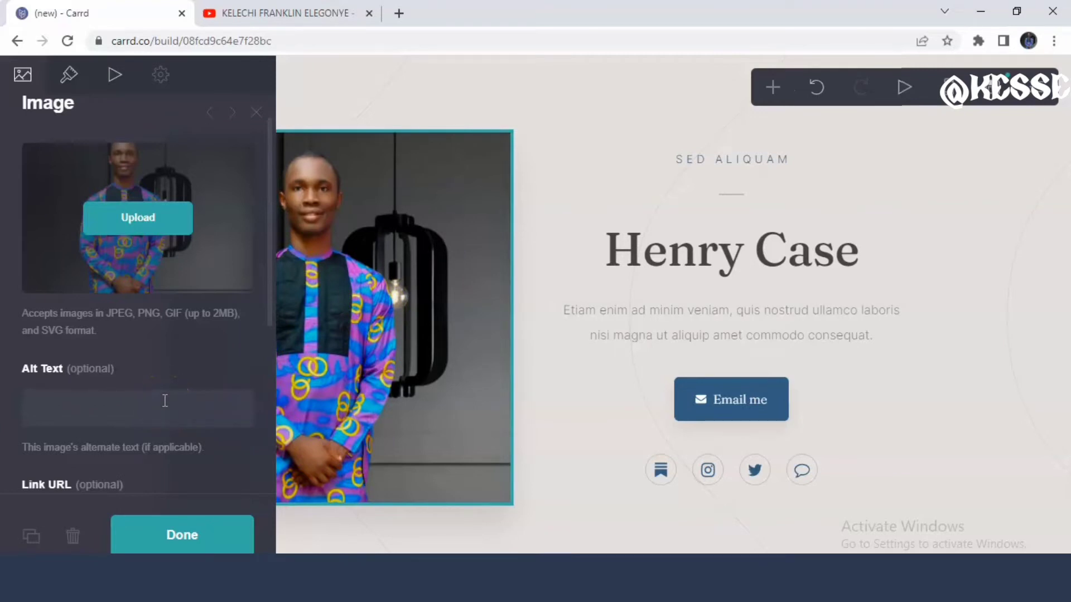
click(165, 536)
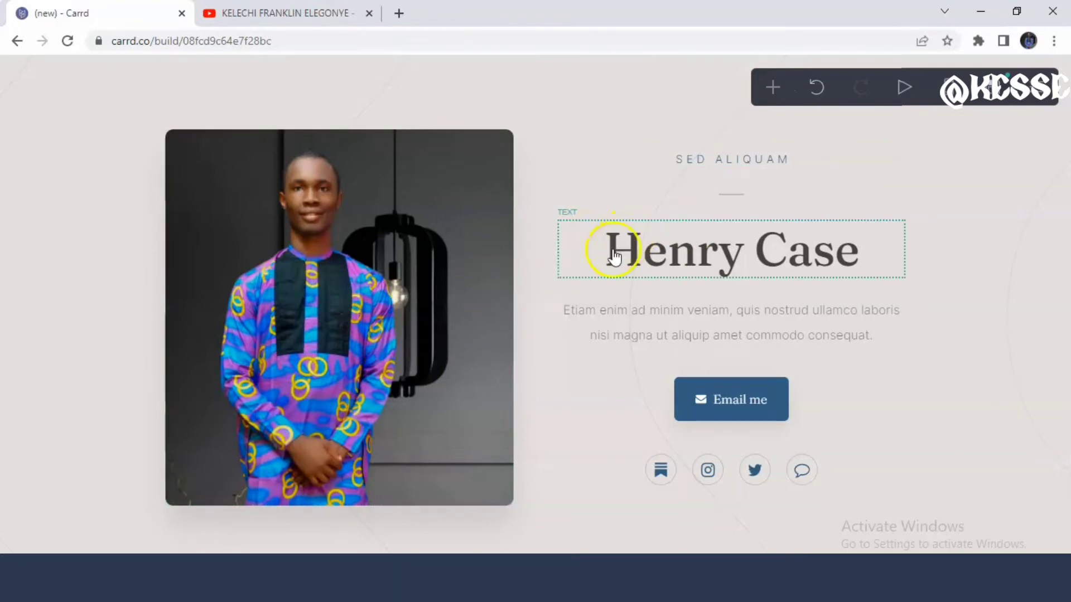
Replace the placeholder name in the site title with the site owner's first and middle names in lowercase
click(707, 256)
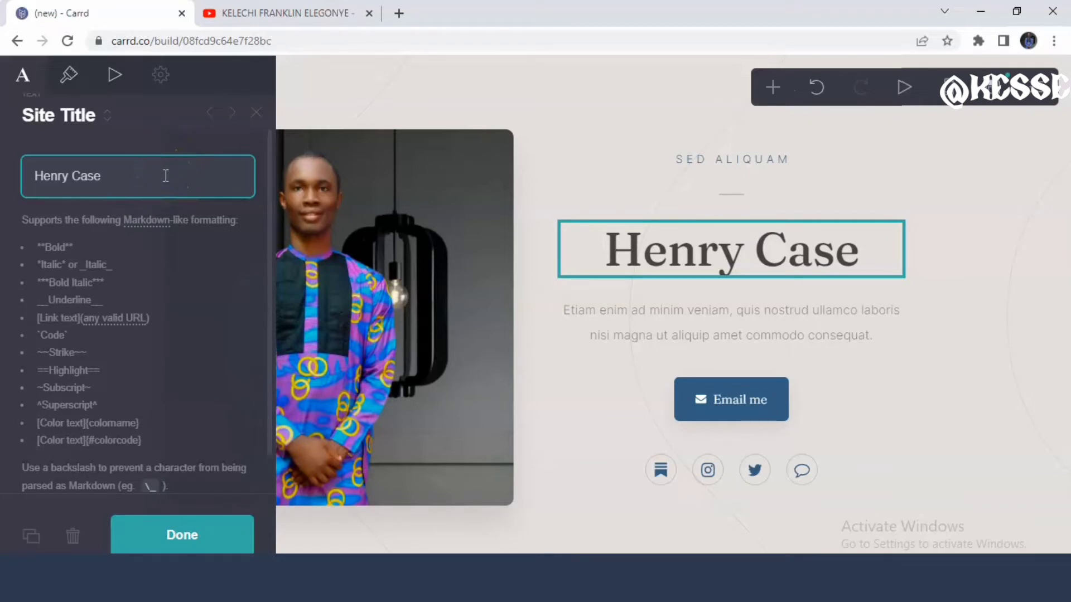
key(BackSpace)
key(BackSpace)
key(BackSpace)
key(BackSpace)
key(BackSpace)
key(BackSpace)
key(BackSpace)
key(BackSpace)
key(BackSpace)
key(BackSpace)
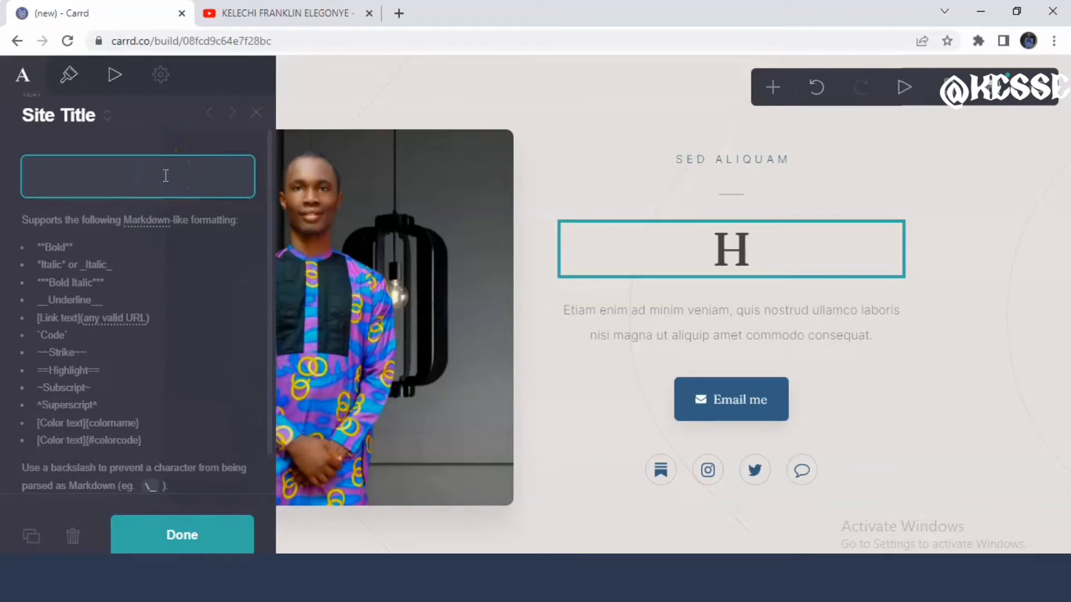
text(k)
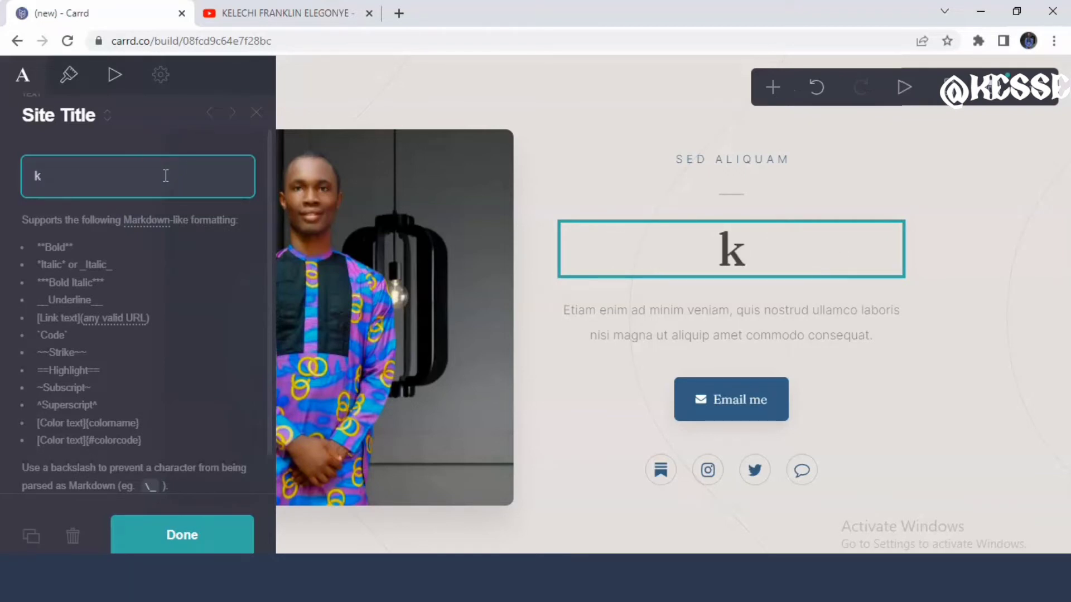
text(el)
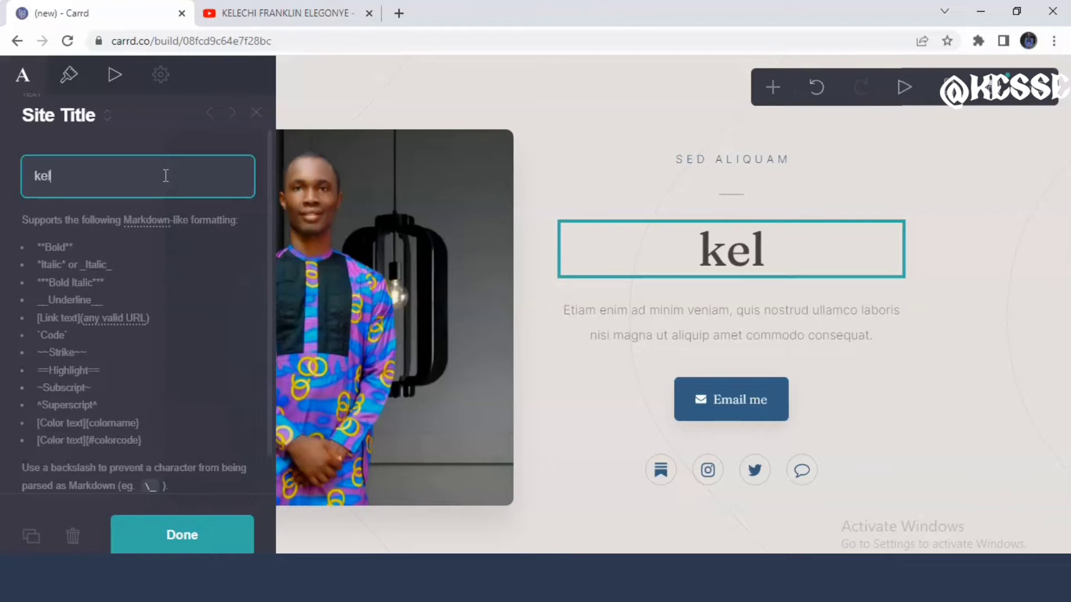
text(echi )
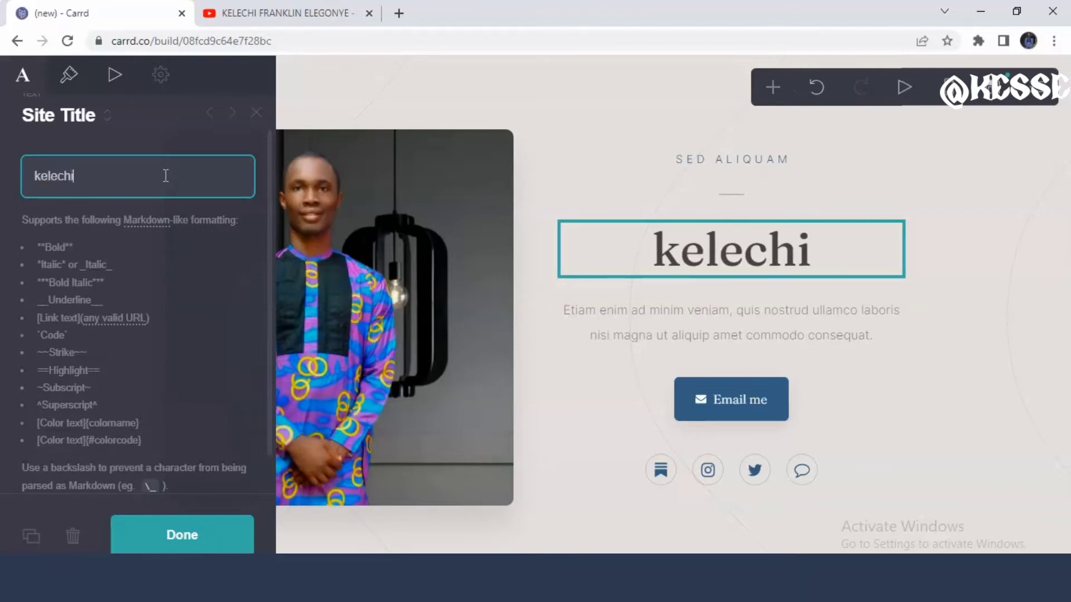
text(fra)
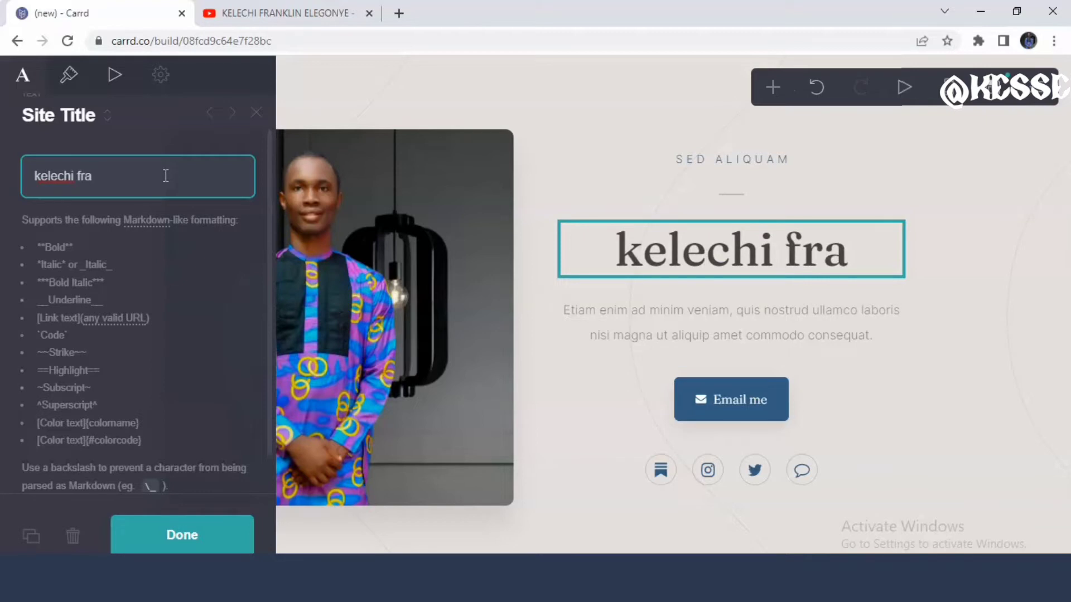
text(nk)
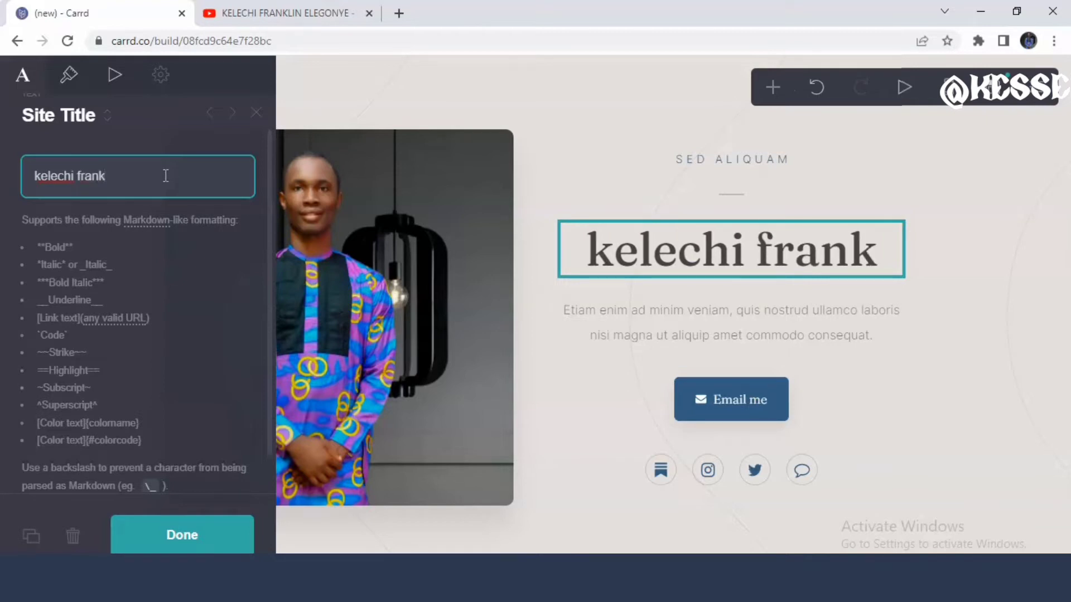
text(lin)
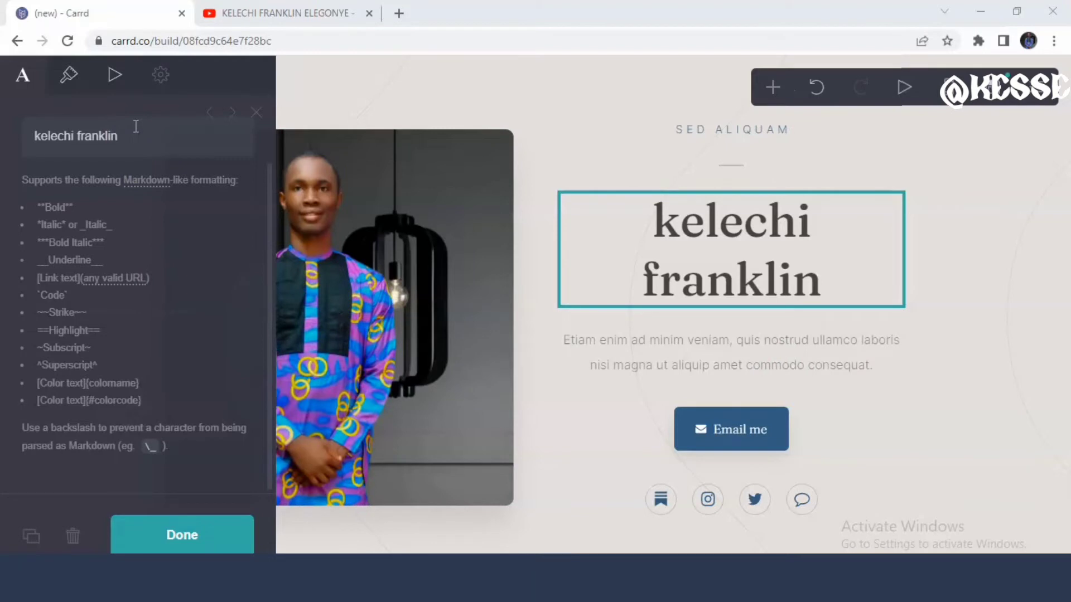
Italicize the site title by enclosing it in single asterisks and finish editing the text element
click(47, 290)
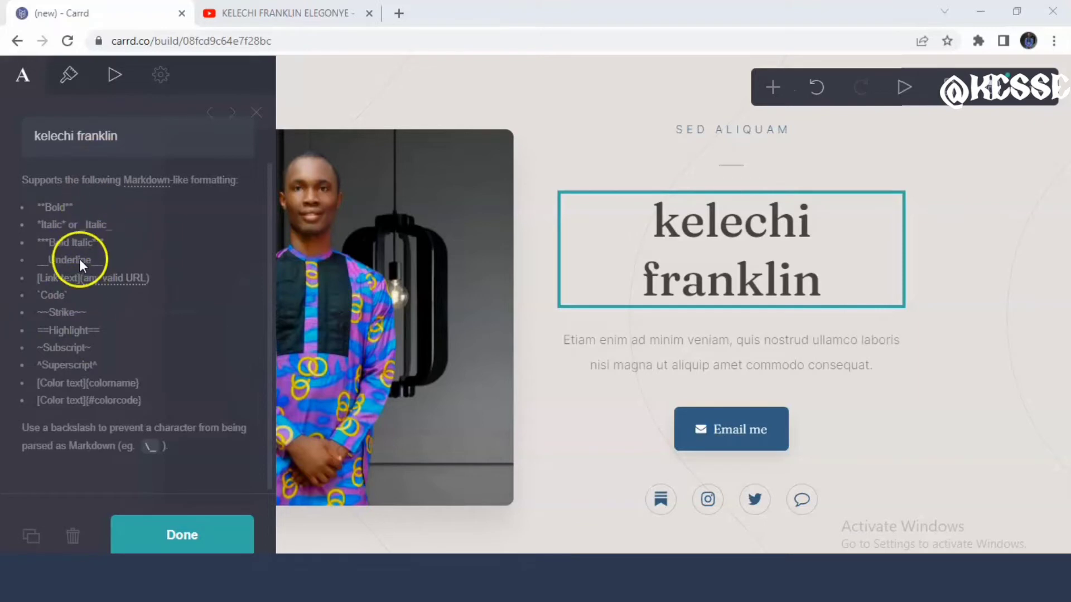
click(67, 226)
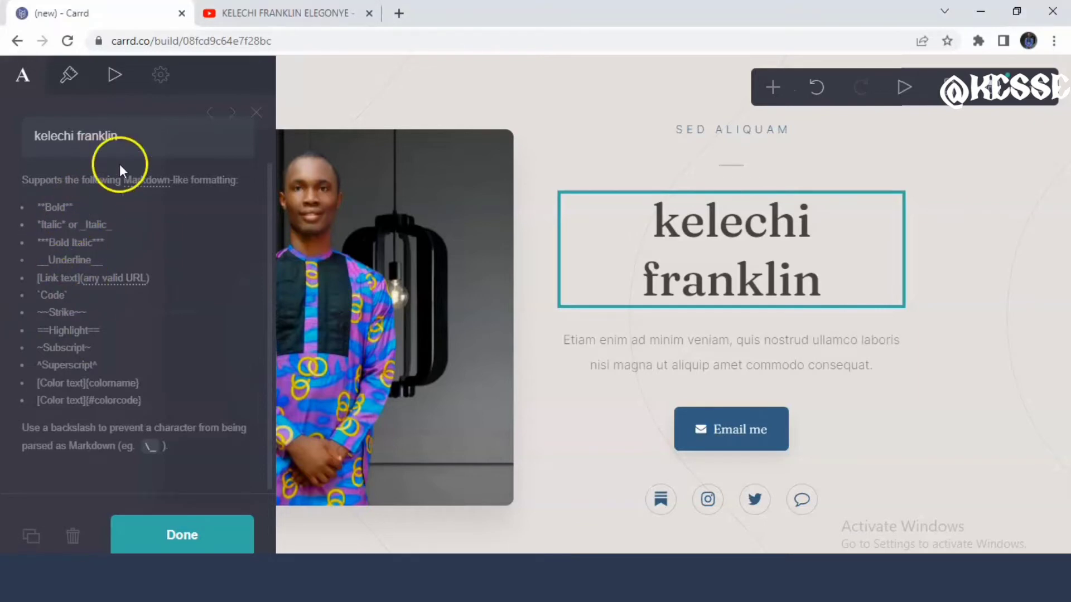
click(128, 134)
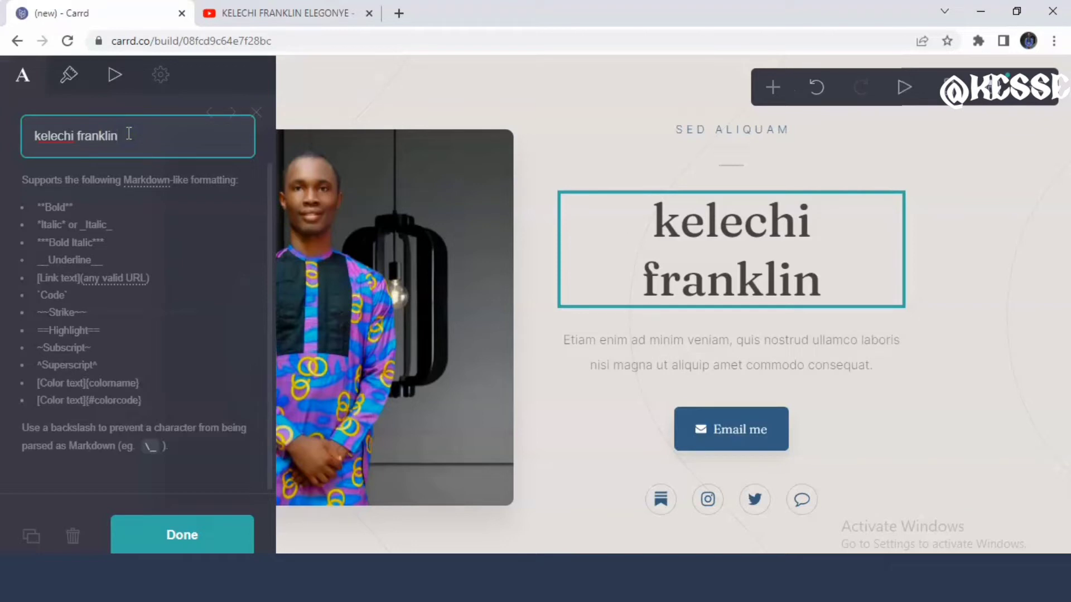
text(*)
click(80, 151)
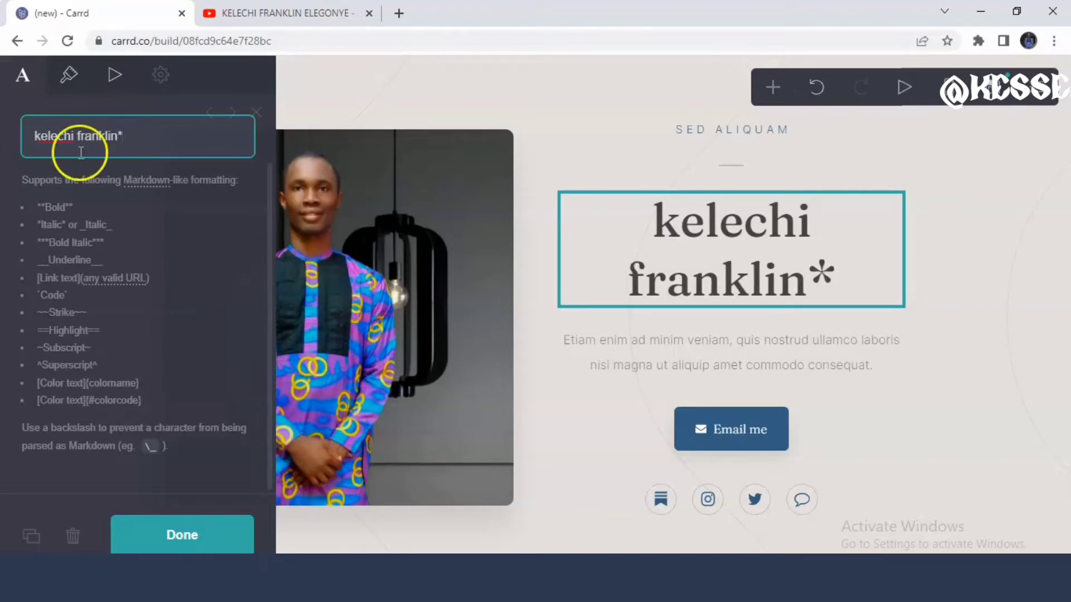
click(33, 135)
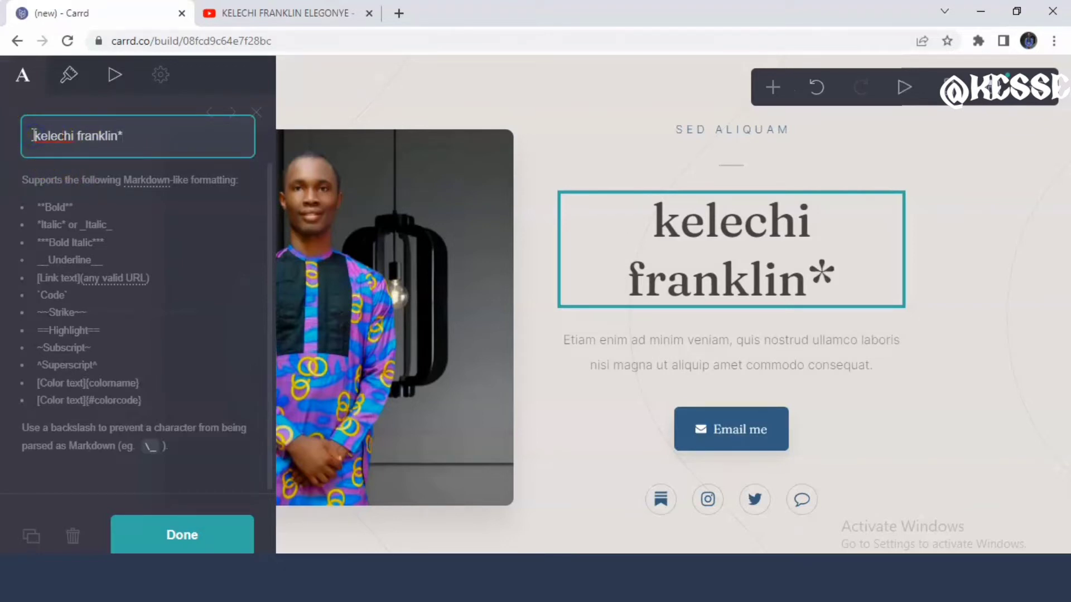
text(*)
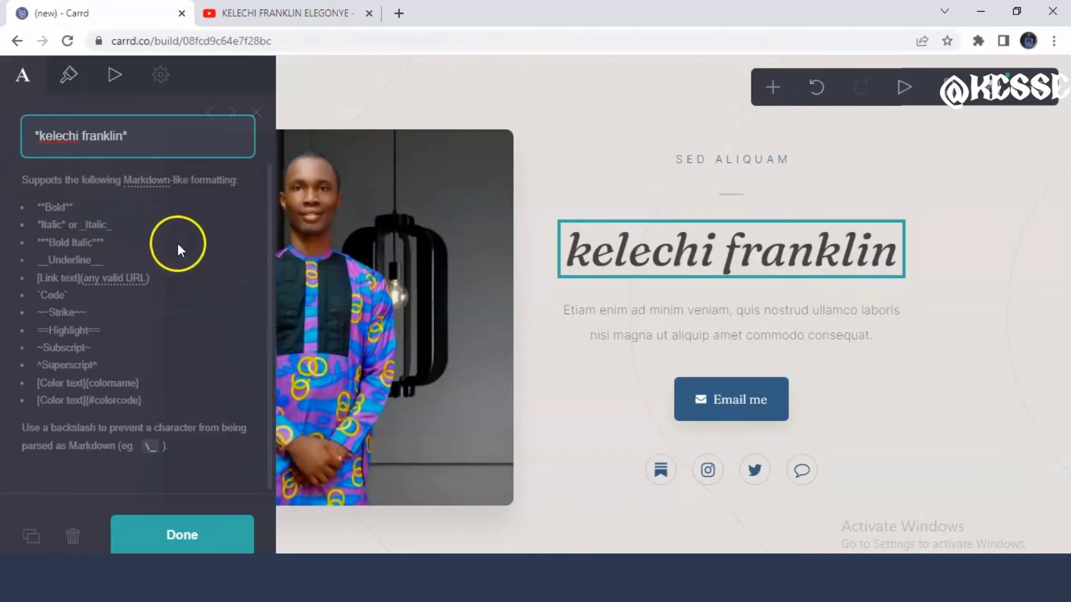
click(164, 527)
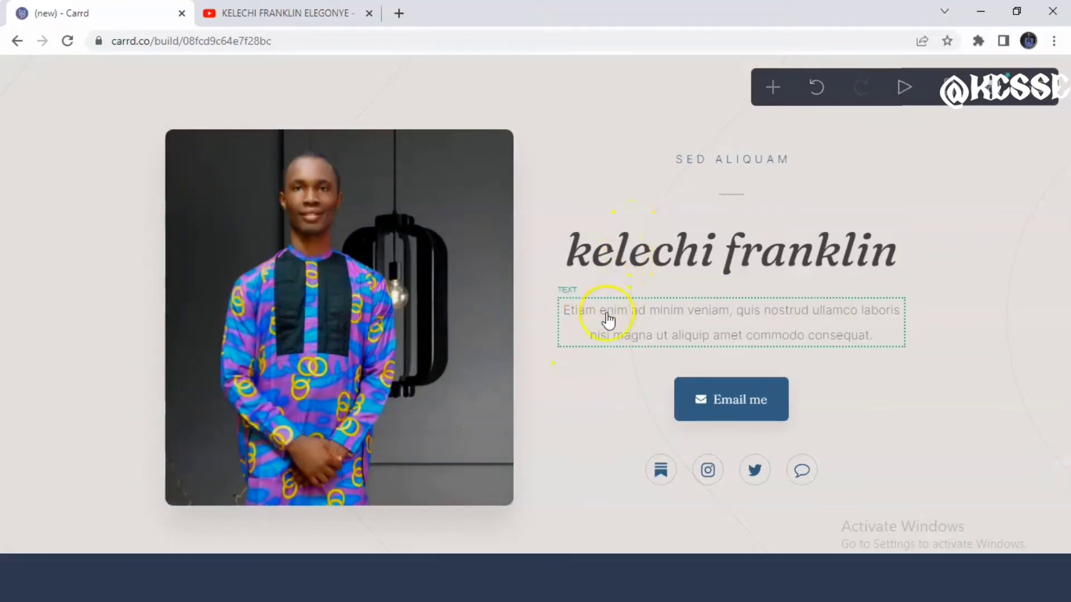
Replace the "Sed Aliquam" text above the site title with "KESSE MEDIA"
click(742, 162)
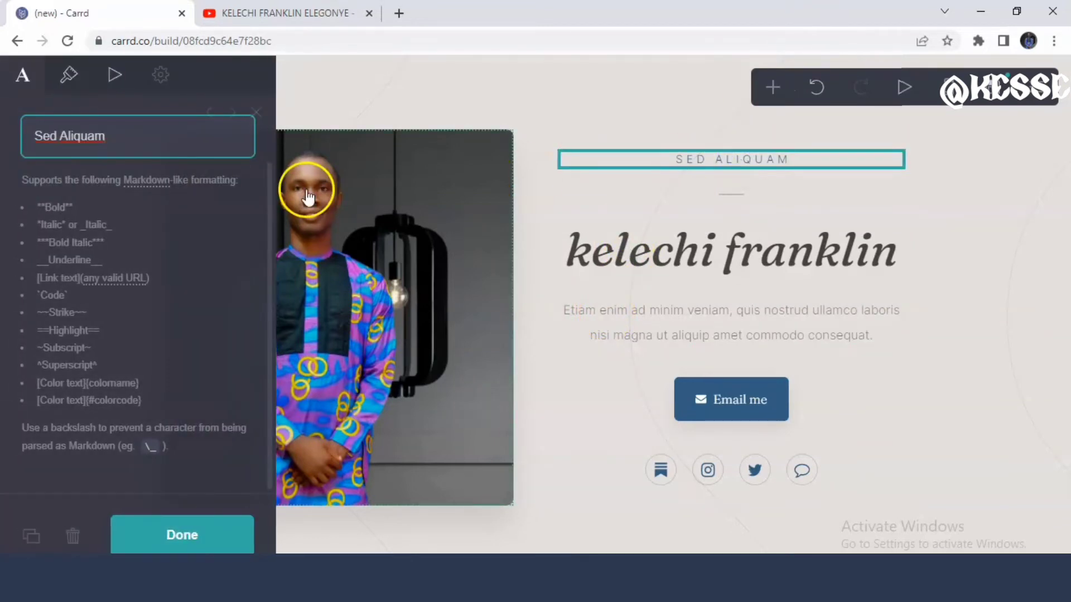
click(162, 139)
key(BackSpace)
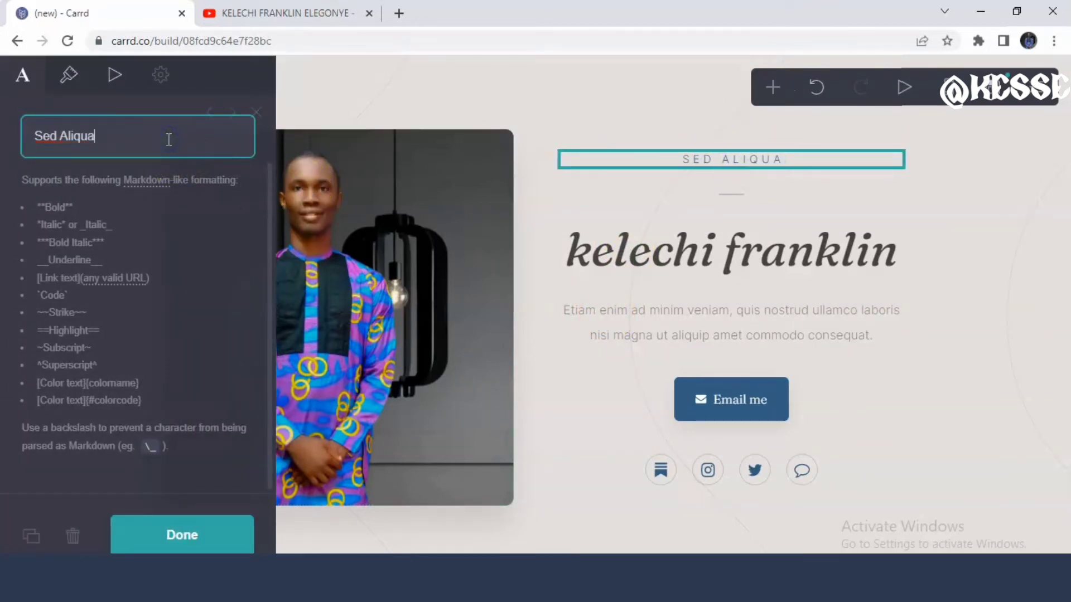
key(BackSpace)
key(BackSpace)
key(BackSpace)
key(BackSpace)
key(BackSpace)
key(BackSpace)
key(BackSpace)
key(BackSpace)
key(BackSpace)
key(BackSpace)
text(K)
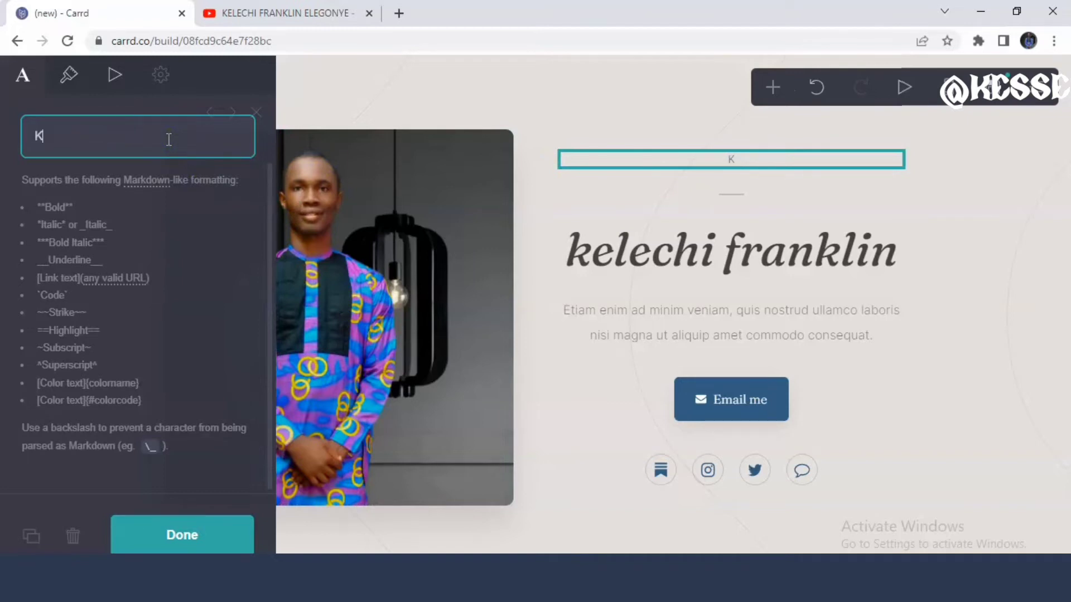
text(ESSE MED)
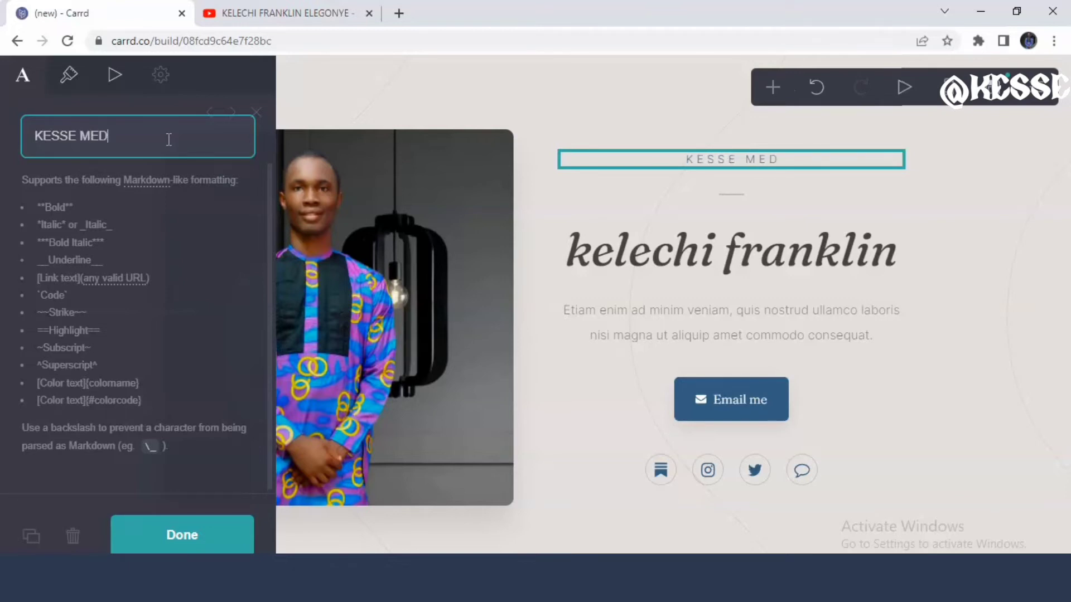
text(IA)
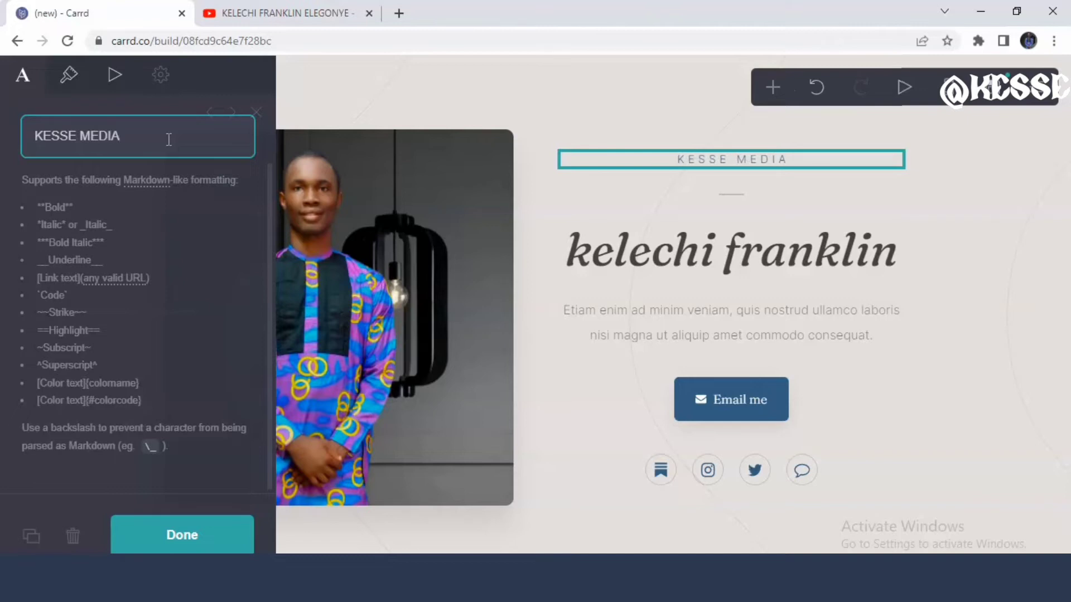
Italicize the KESSE MEDIA text by enclosing it in single underscores and finish editing it
click(168, 151)
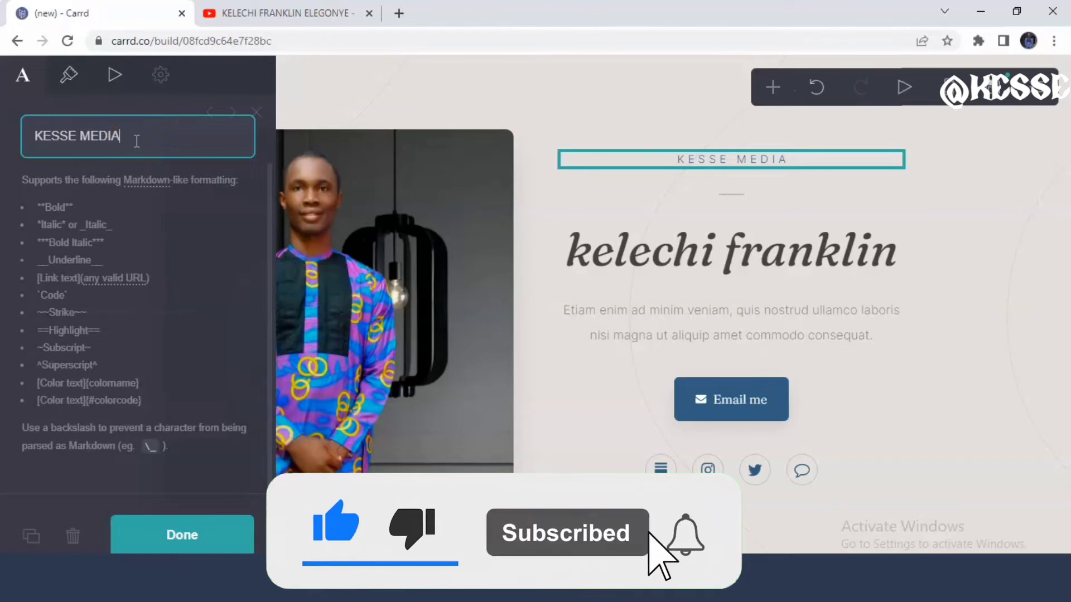
text(-)
key(BackSpace)
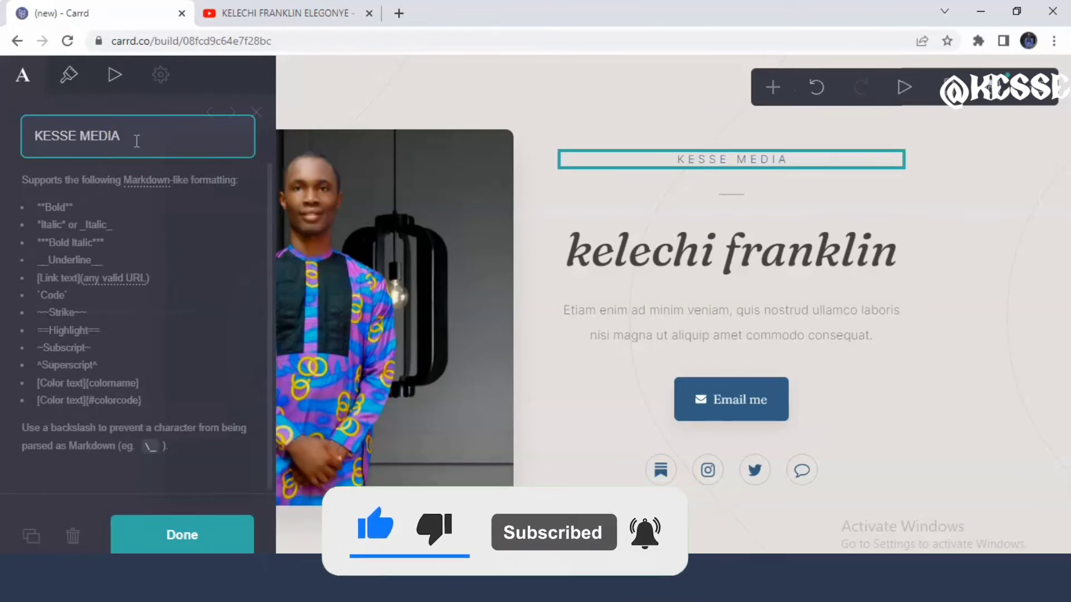
text(_)
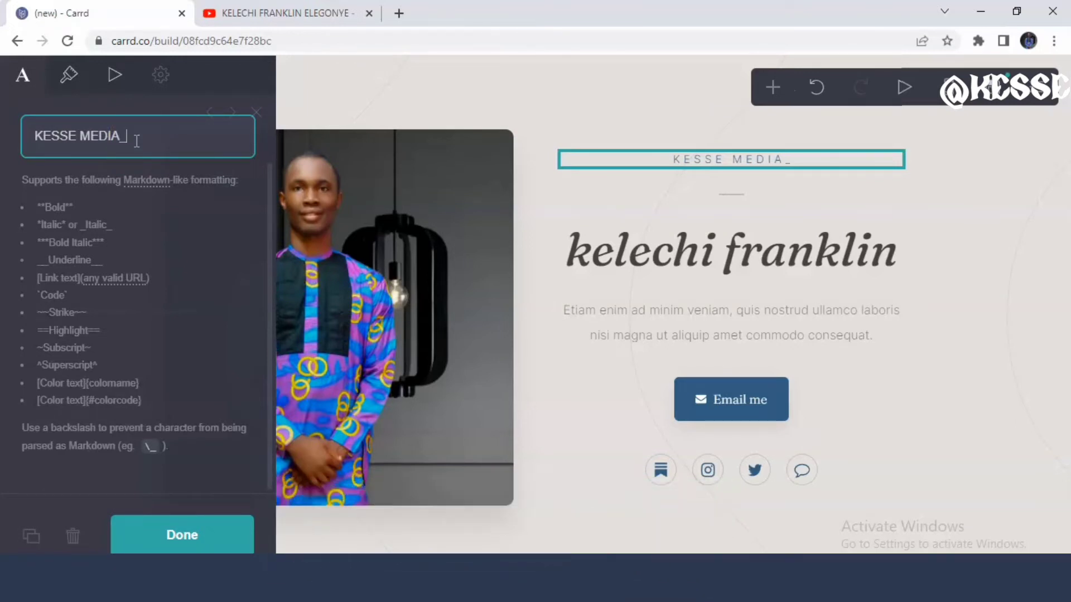
click(28, 135)
text(_)
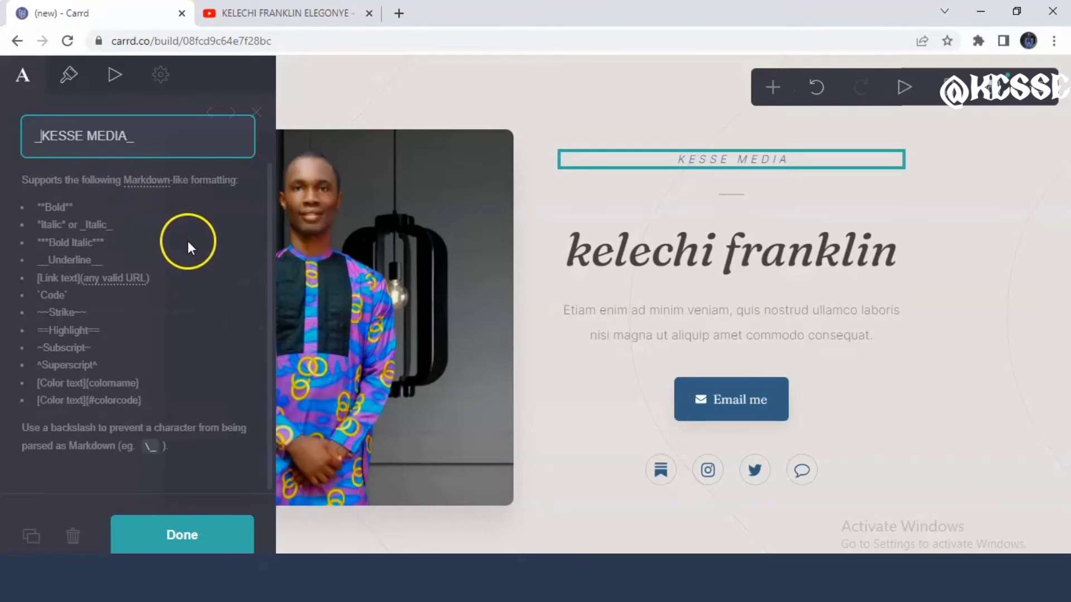
click(167, 533)
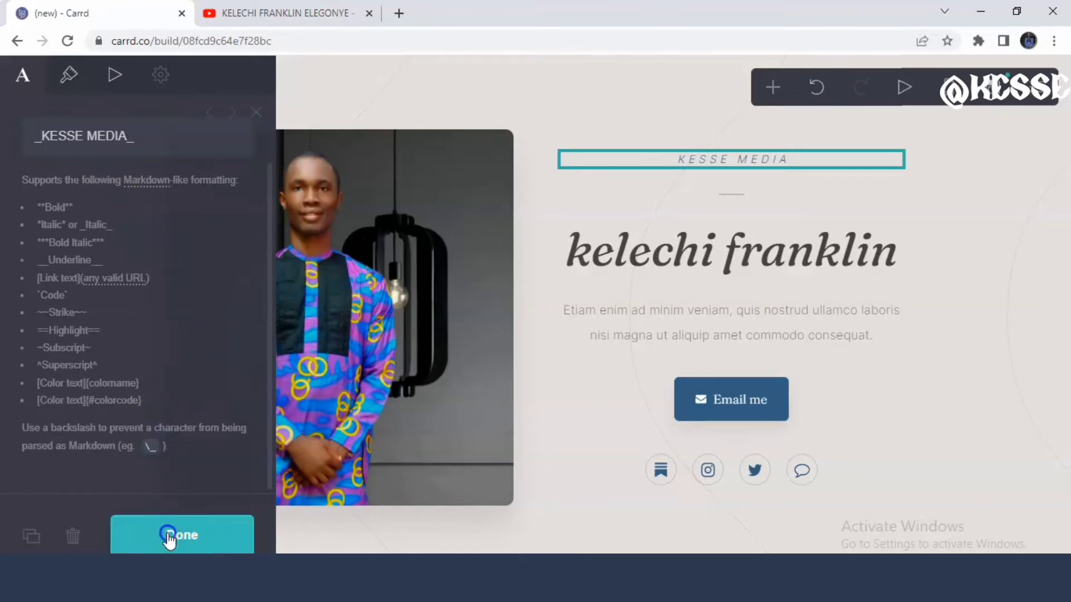
Replace the description paragraph with "WELCOME TO MY WEBSITE,HAPPY TO HAVE YOU..WE ARE HERE TO SERVE YOU BETTER." and finish editing
click(751, 322)
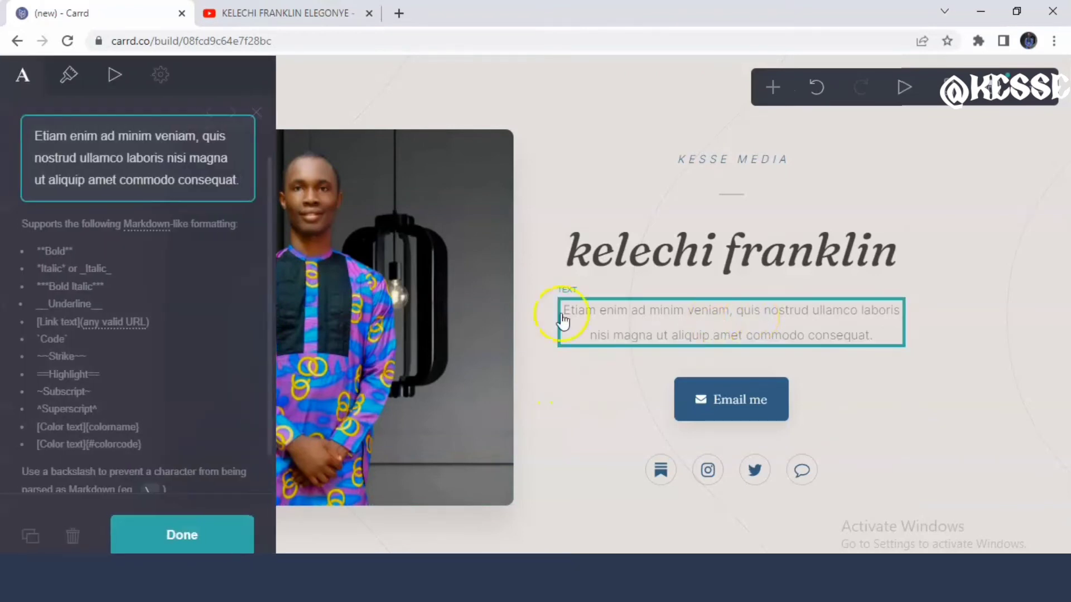
click(240, 179)
key(BackSpace)
key(BackSpace)
key(BackSpace)
key(BackSpace)
key(BackSpace)
key(BackSpace)
key(BackSpace)
key(BackSpace)
key(BackSpace)
key(BackSpace)
key(BackSpace)
key(BackSpace)
key(BackSpace)
key(BackSpace)
key(BackSpace)
key(BackSpace)
key(BackSpace)
key(BackSpace)
key(BackSpace)
key(BackSpace)
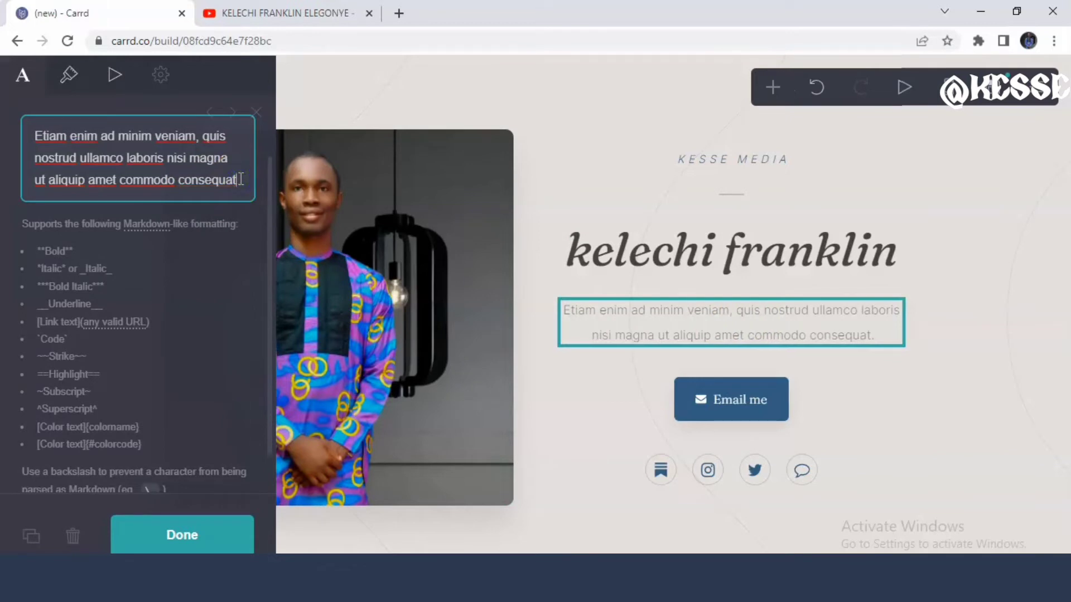
key(BackSpace)
key(BackSpace)
key(BackSpace)
key(BackSpace)
key(BackSpace)
key(BackSpace)
key(BackSpace)
key(BackSpace)
key(BackSpace)
key(BackSpace)
key(BackSpace)
key(BackSpace)
key(BackSpace)
key(BackSpace)
key(BackSpace)
key(BackSpace)
key(BackSpace)
key(BackSpace)
key(BackSpace)
key(BackSpace)
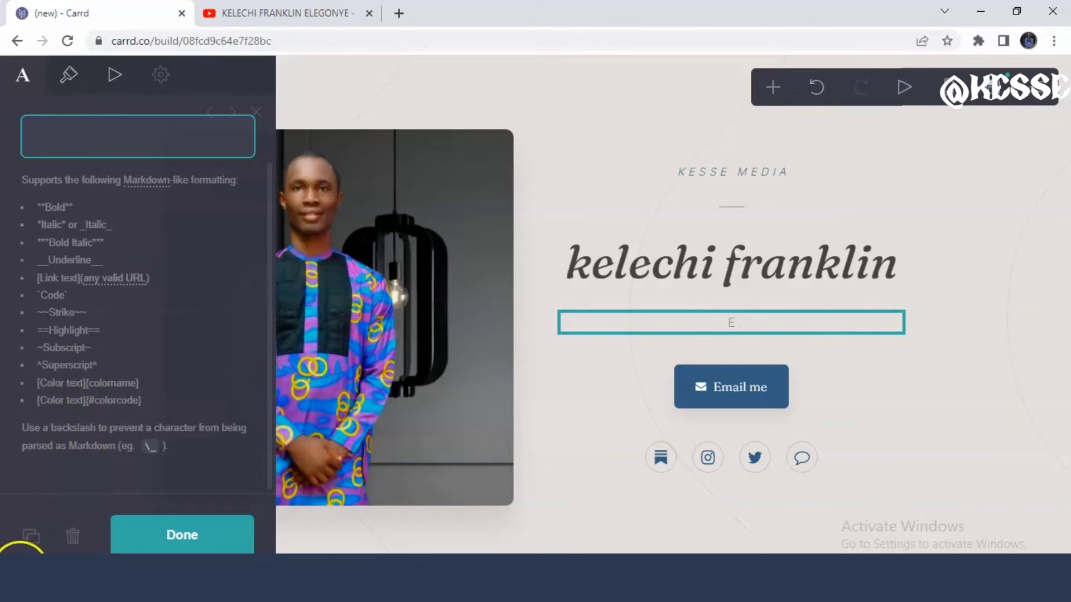
text(WELCOME TO MY WEBSITE,HAPPY TO HAVE YOU..WE ARE HERE TO SERVE YOU BETTER.)
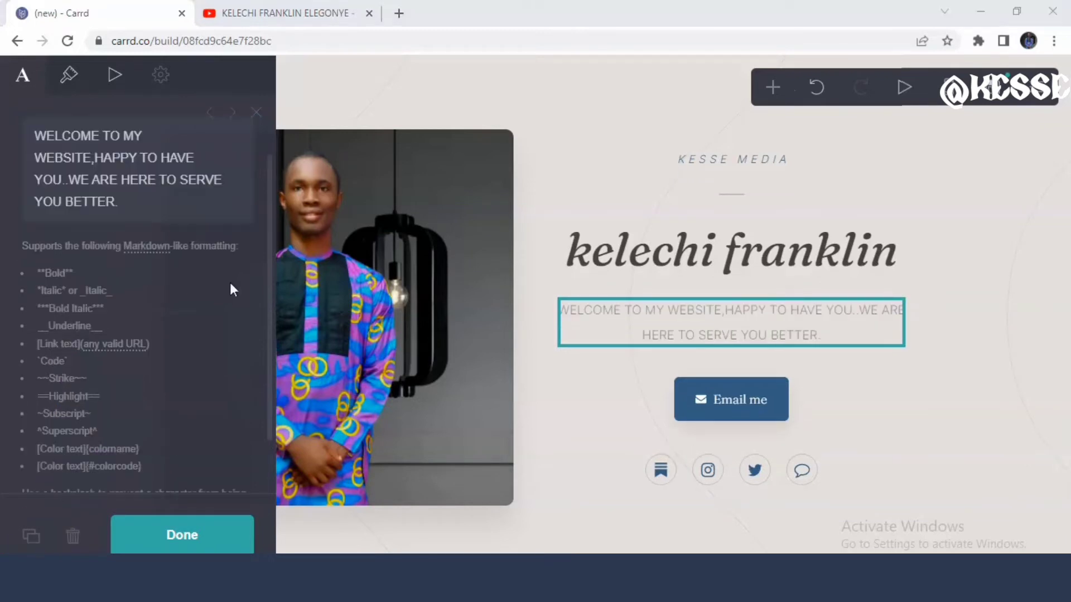
click(169, 539)
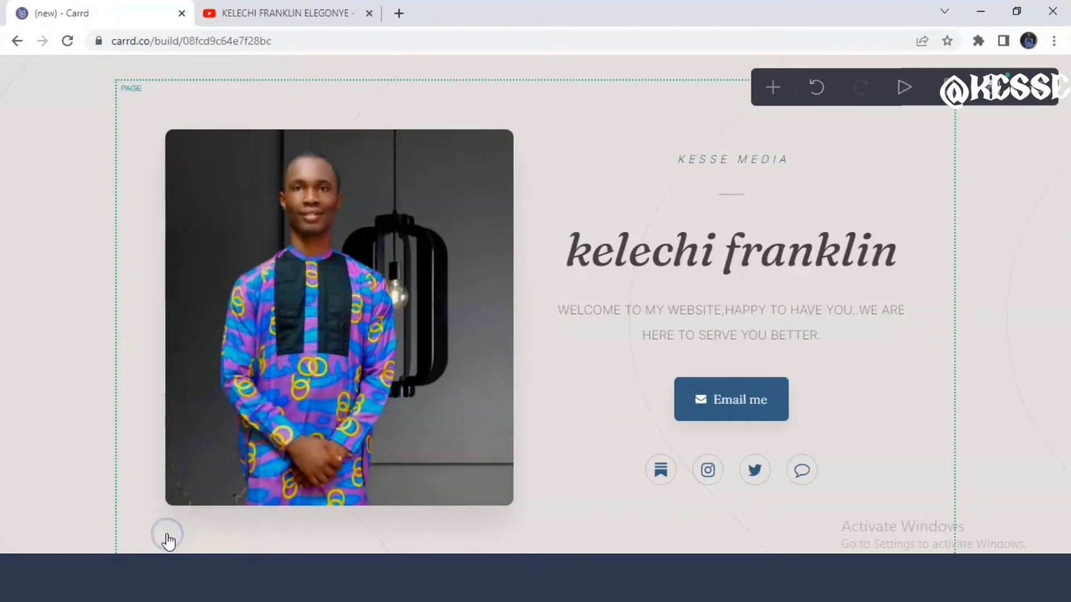
Change the label of the "Email me" button to "CONTACT ME"
click(728, 385)
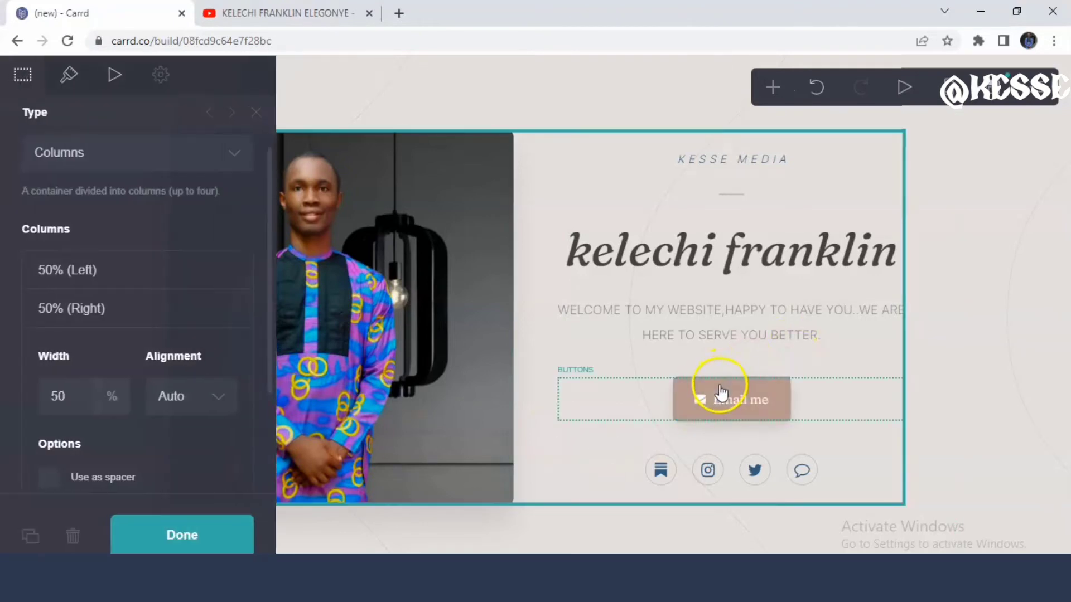
click(719, 394)
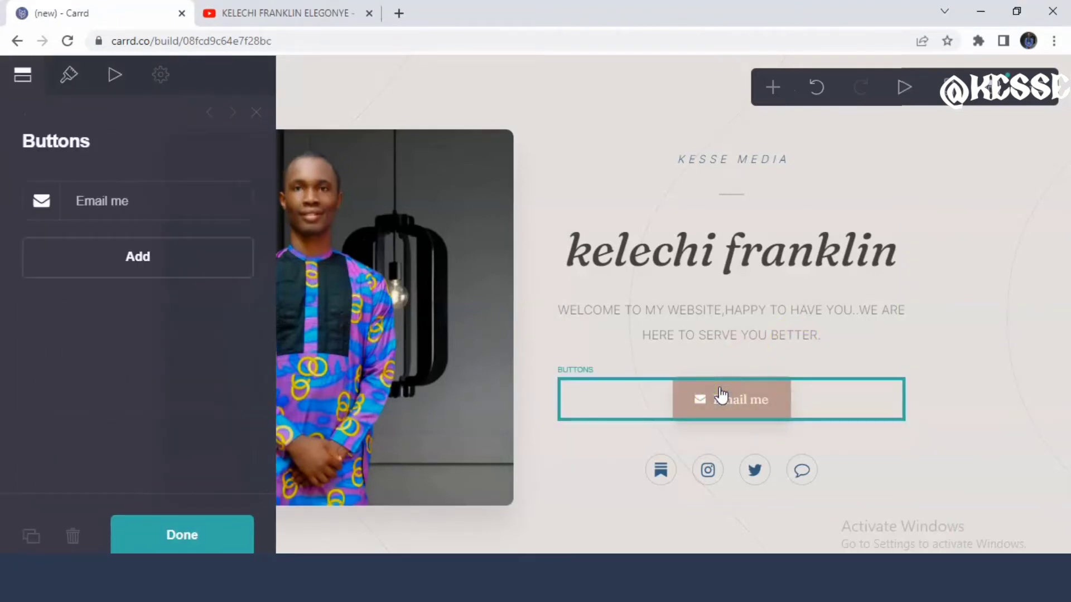
click(192, 210)
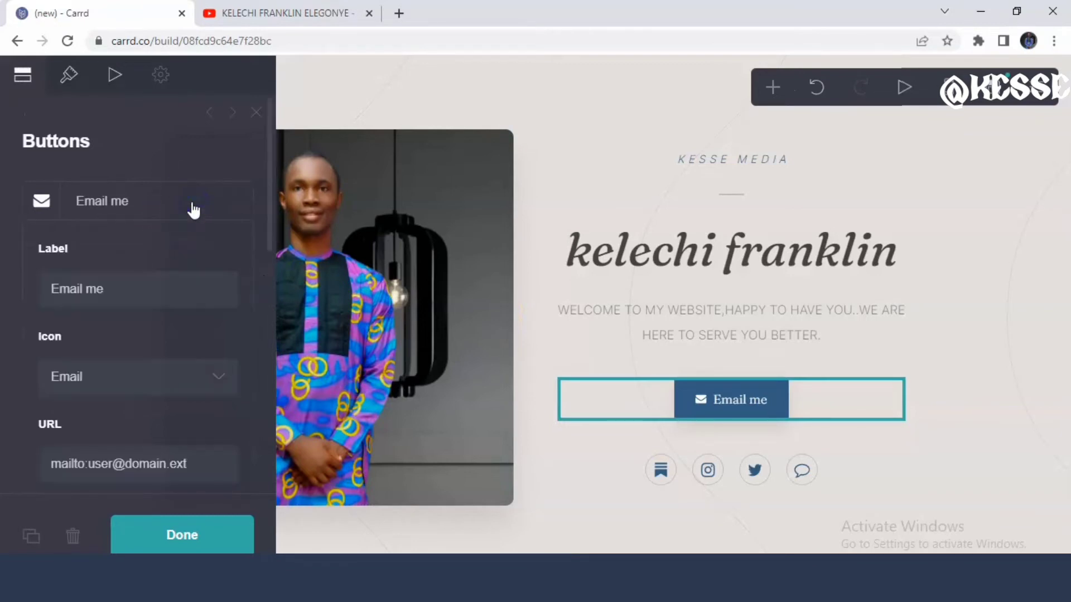
click(199, 290)
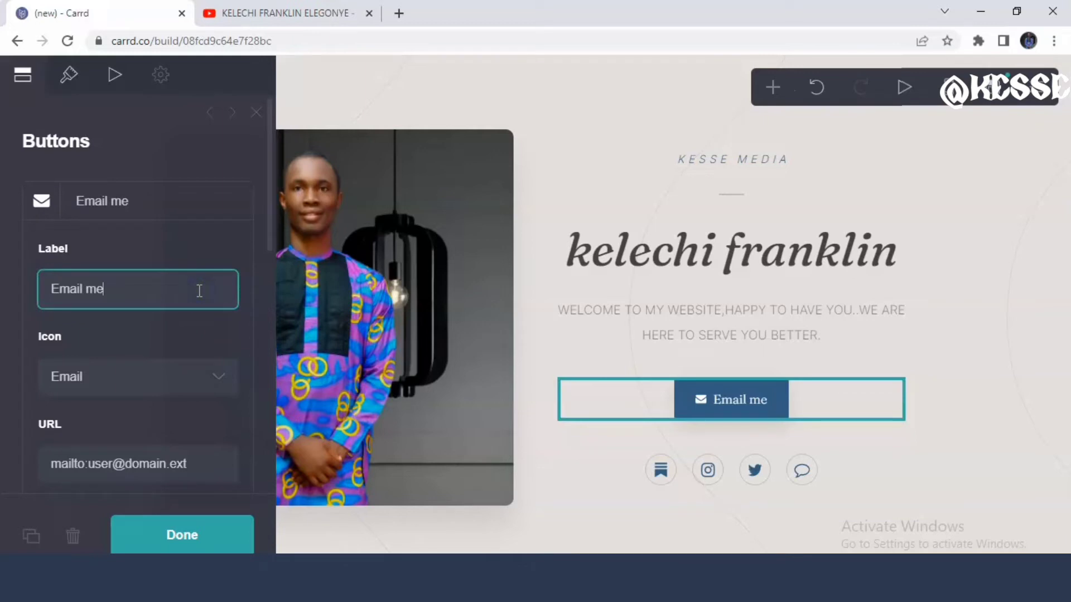
key(BackSpace)
key(BackSpace)
key(BackSpace)
key(BackSpace)
key(BackSpace)
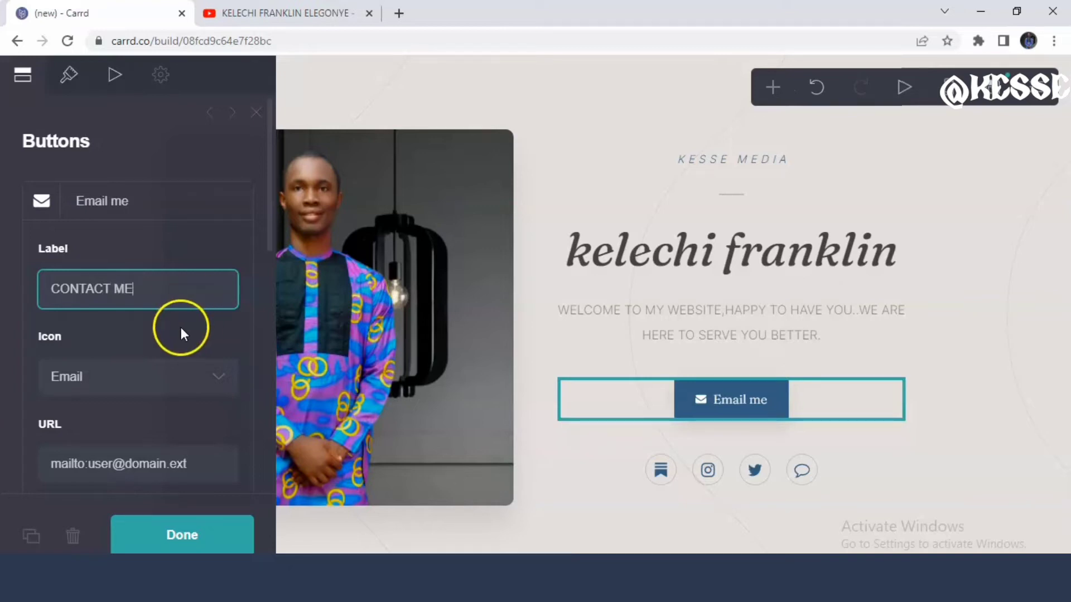
Change the CONTACT ME button's icon to WhatsApp
click(218, 373)
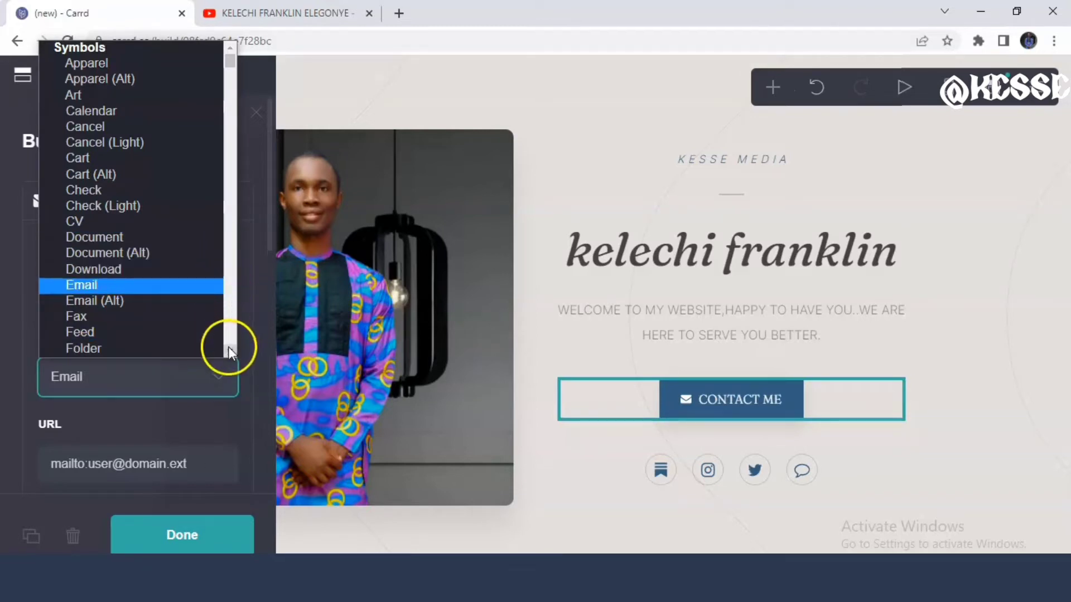
scroll(229, 350, down, 2)
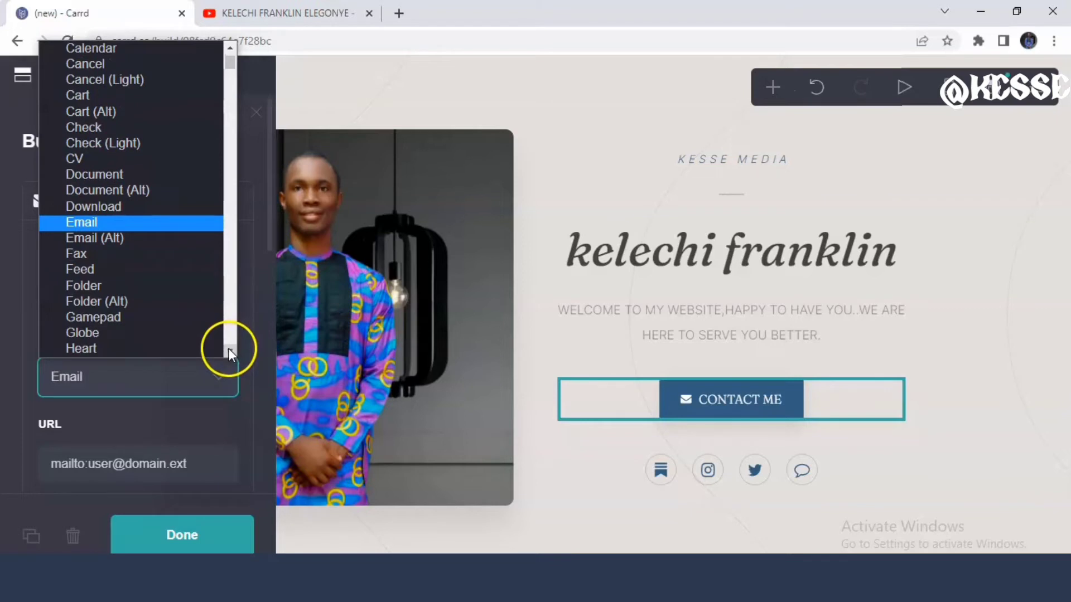
scroll(228, 348, down, 2)
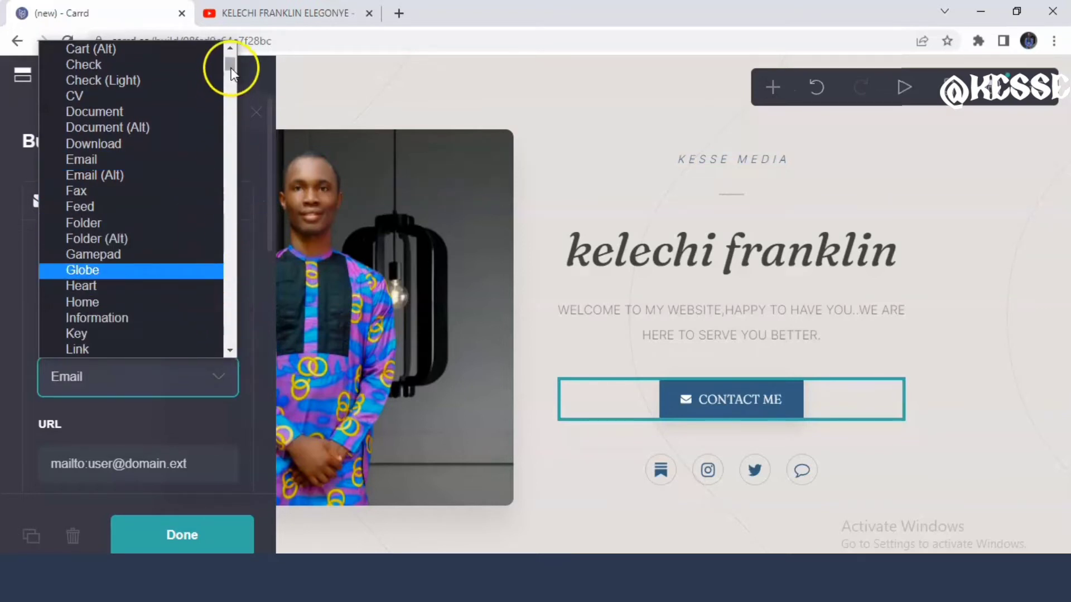
drag(230, 68, 217, 333)
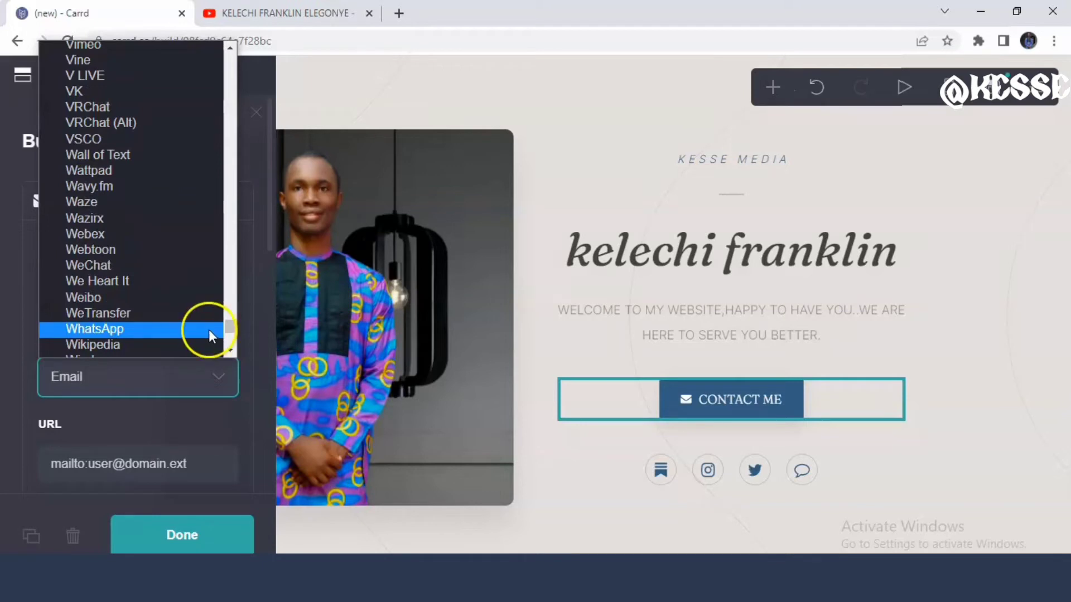
click(208, 330)
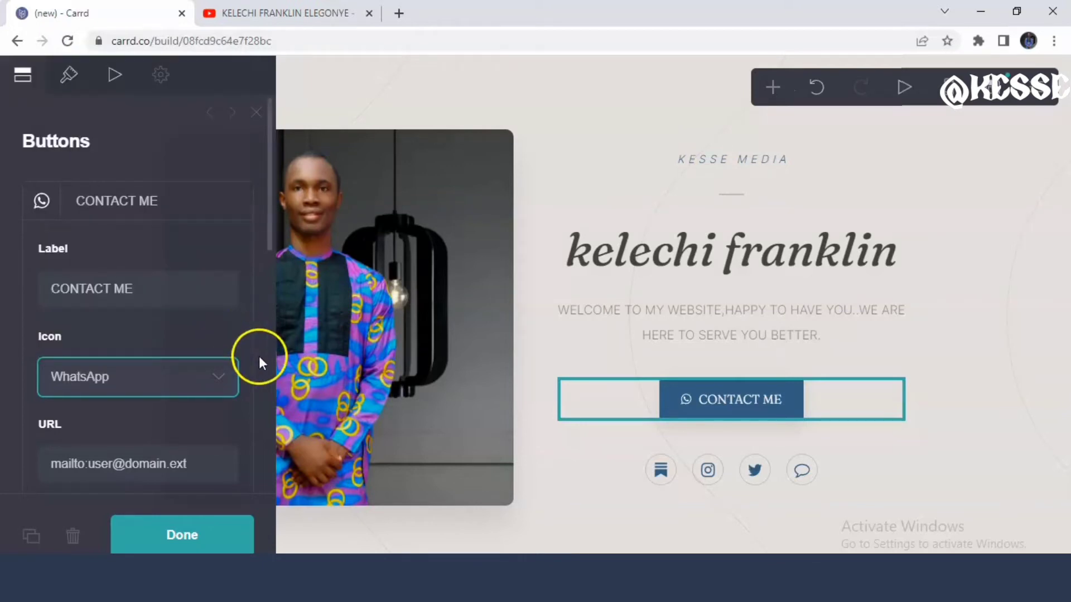
Replace the CONTACT ME button's placeholder URL with the copied contact link and finish editing
click(218, 465)
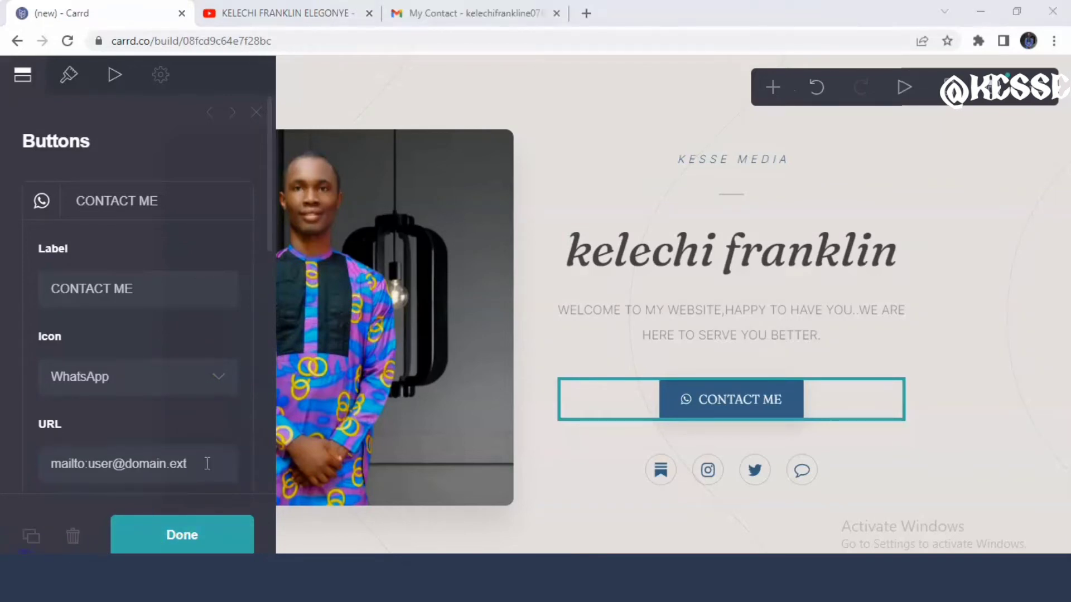
click(206, 464)
key(BackSpace)
key(BackSpace)
key(BackSpace)
key(BackSpace)
key(BackSpace)
key(BackSpace)
key(BackSpace)
key(BackSpace)
key(BackSpace)
key(BackSpace)
key(BackSpace)
key(BackSpace)
key(BackSpace)
key(BackSpace)
key(BackSpace)
key(BackSpace)
key(BackSpace)
key(BackSpace)
key(BackSpace)
key(BackSpace)
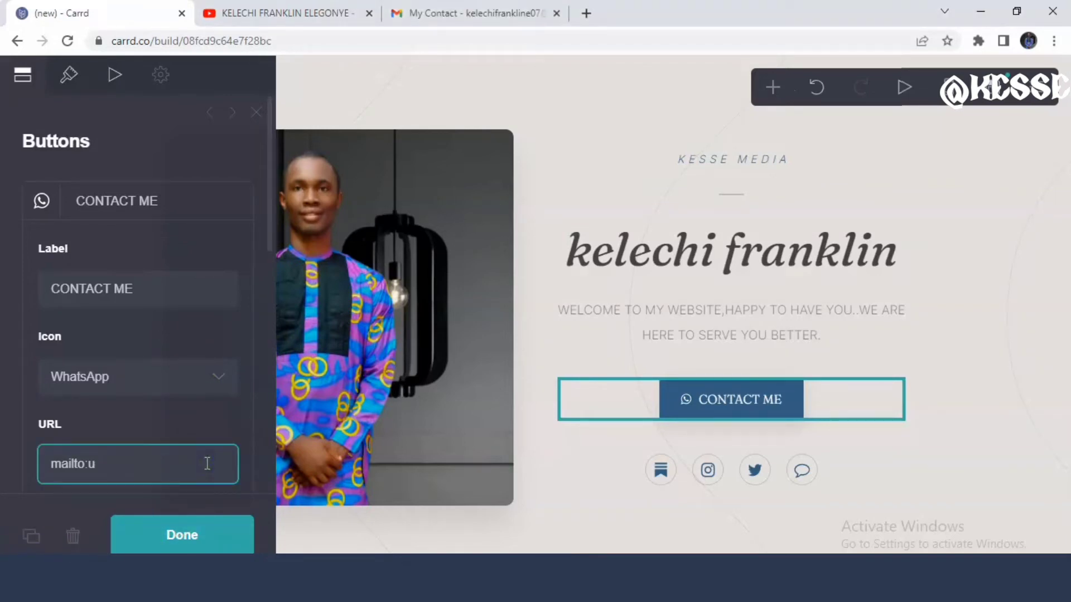
right_click(207, 464)
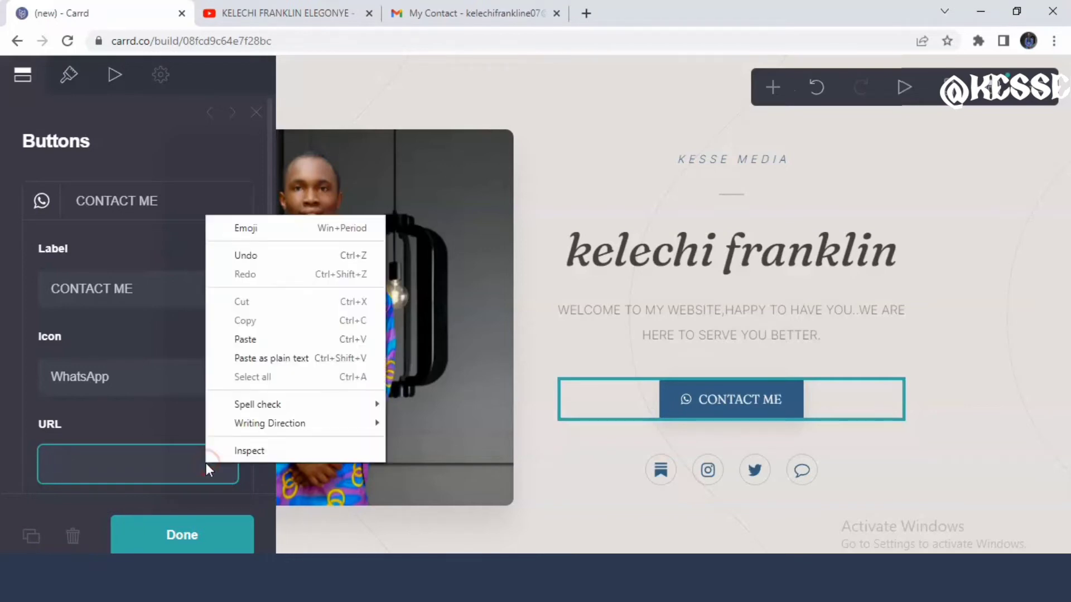
click(245, 339)
click(185, 536)
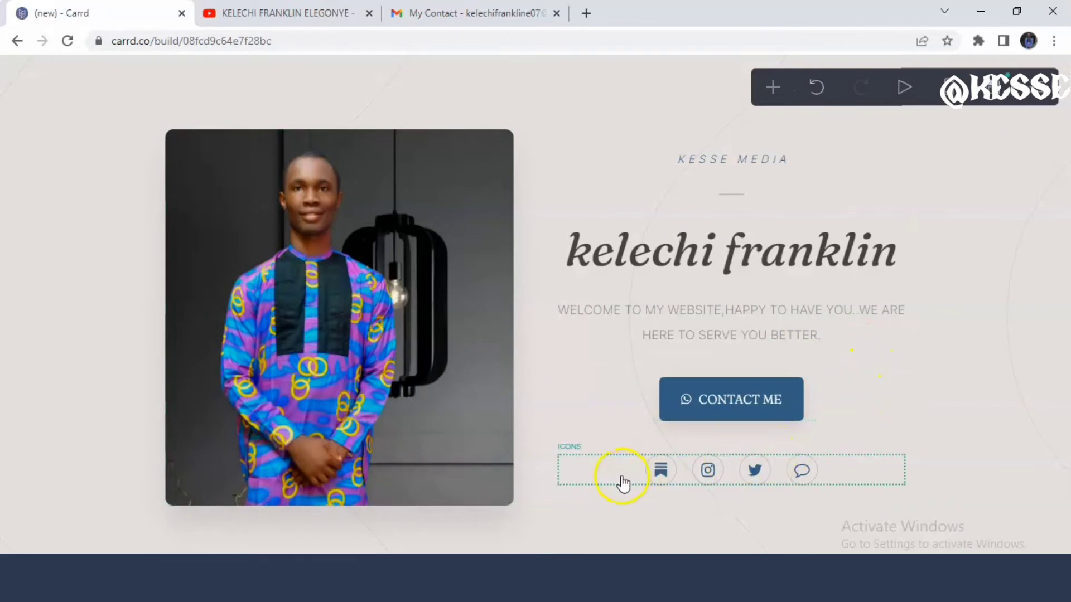
Delete the Substack, Message (Alt) and Instagram icons from the icons element, keeping only Twitter
right_click(663, 477)
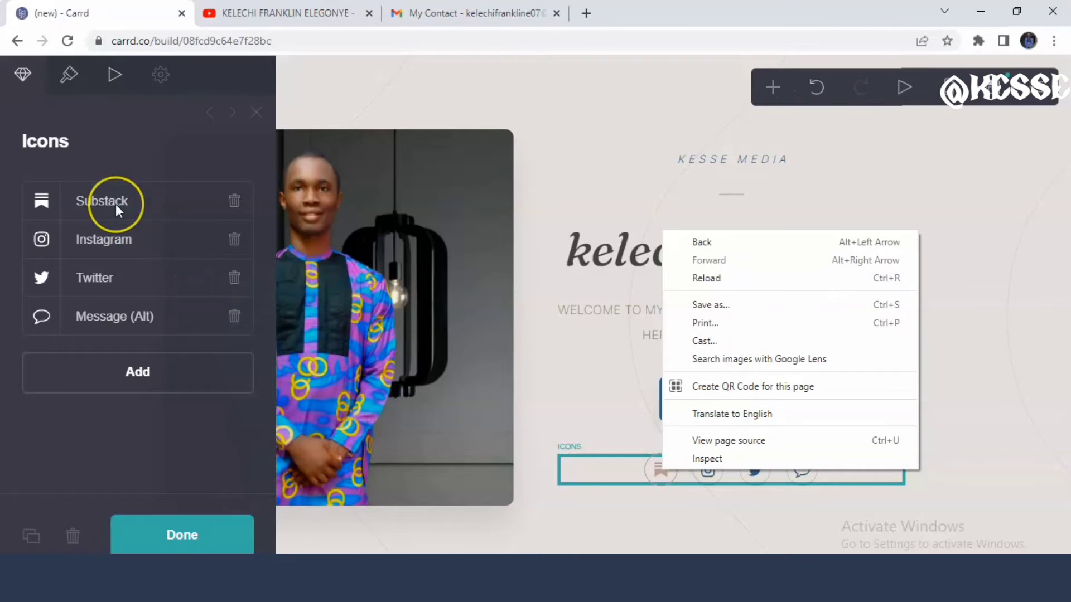
click(233, 201)
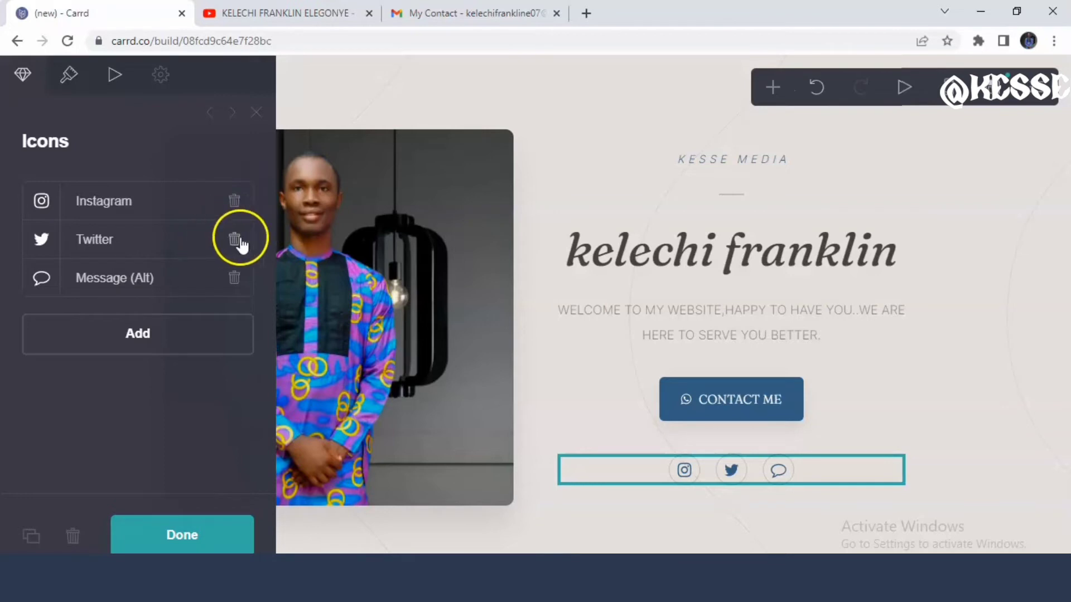
click(233, 277)
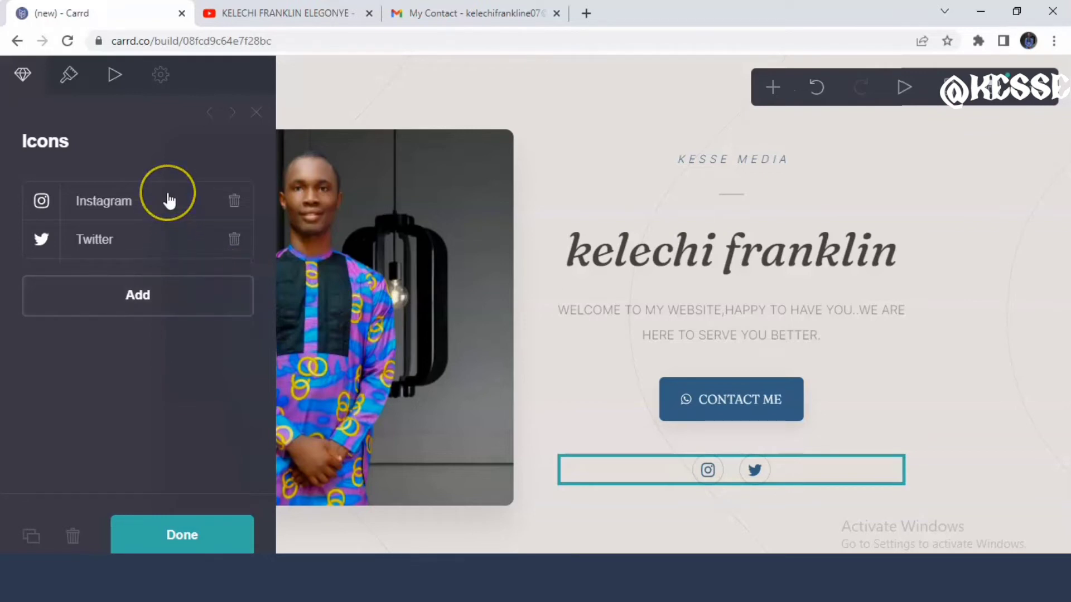
click(235, 202)
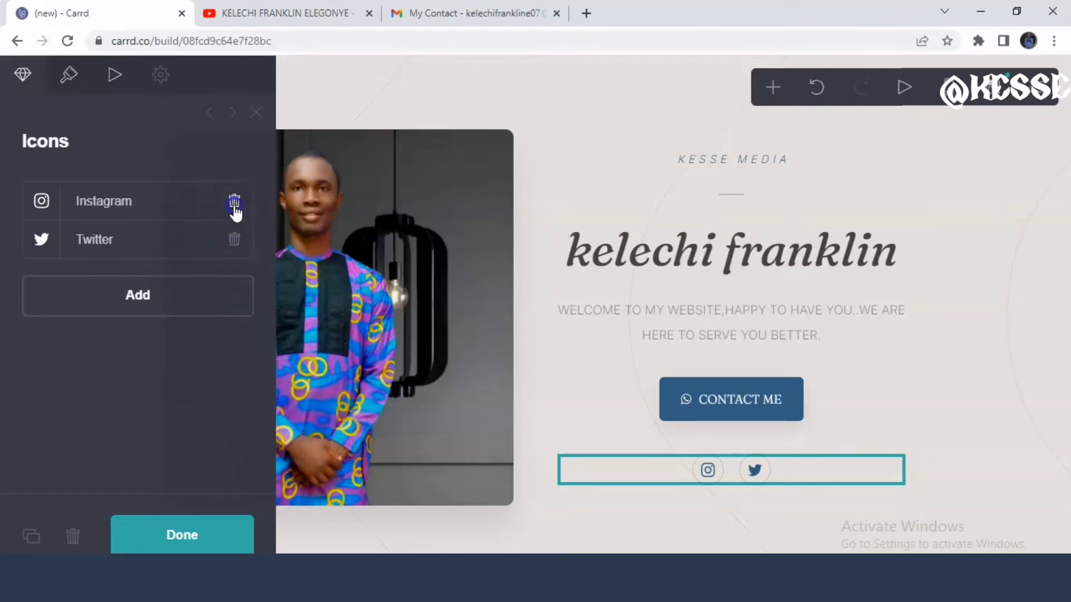
click(218, 202)
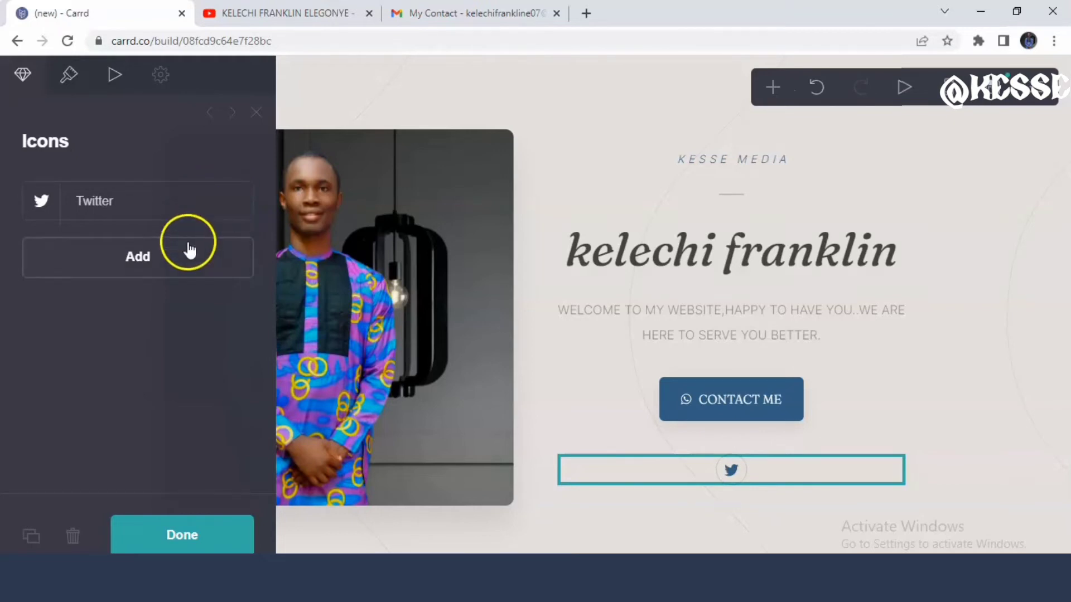
Set the Twitter icon's URL to the owner's copied Twitter profile link and finish editing
click(203, 208)
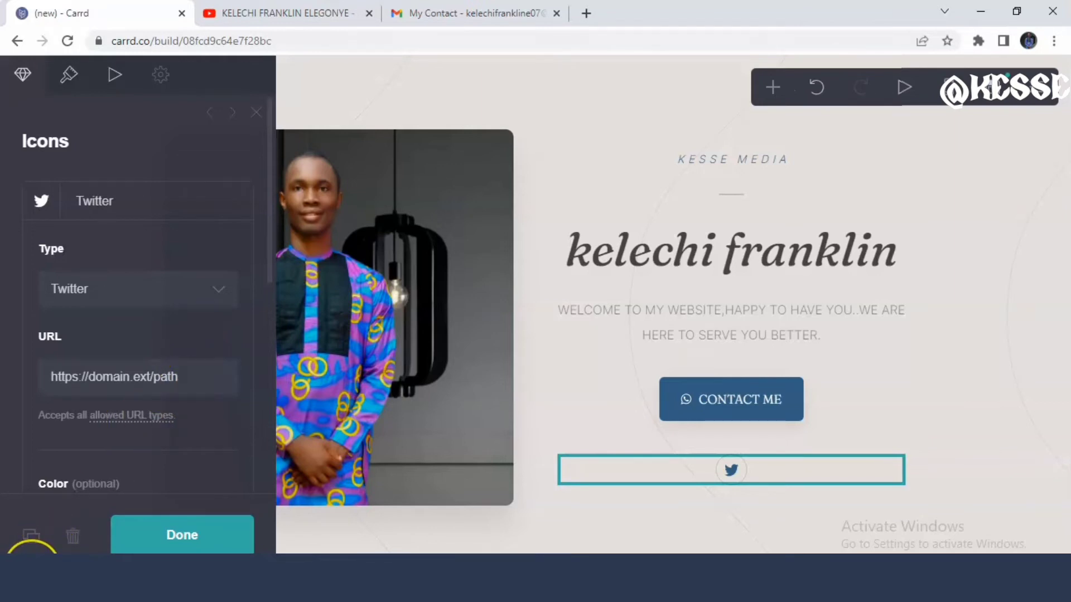
key(ctrl+v)
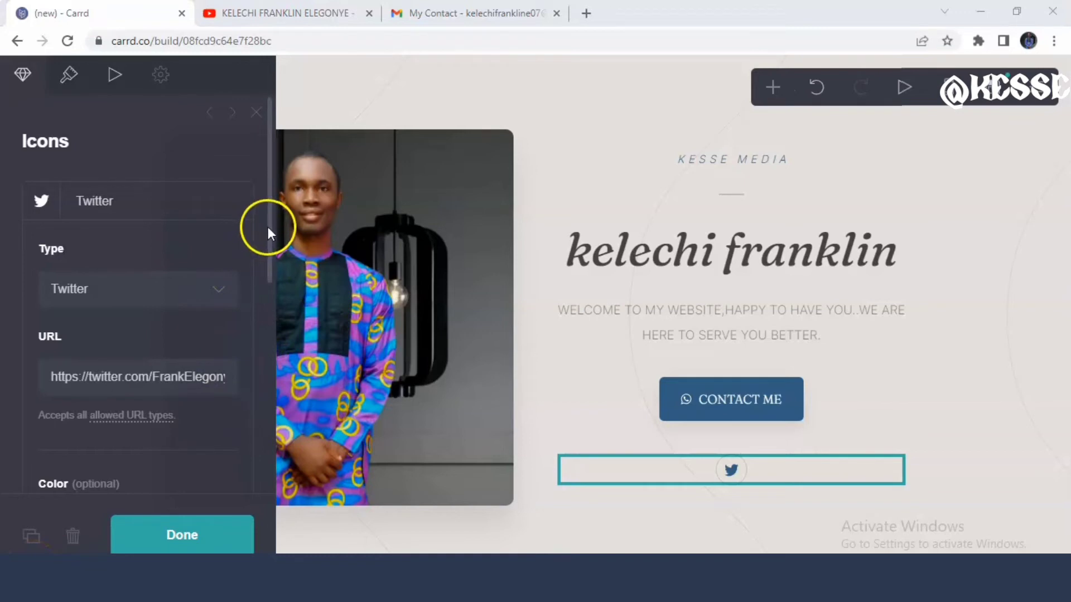
drag(268, 227, 270, 316)
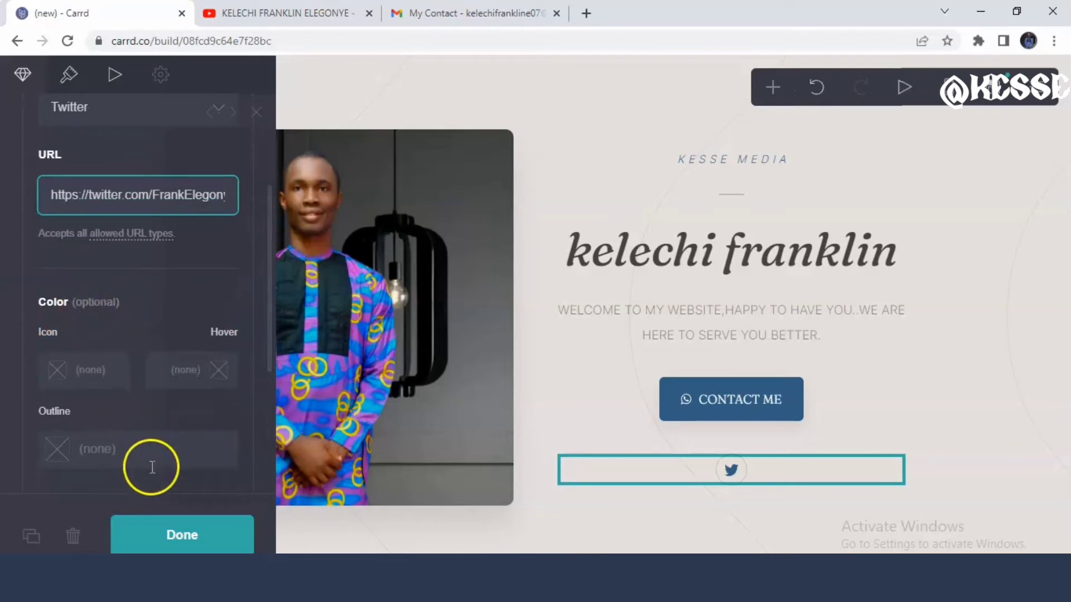
click(166, 533)
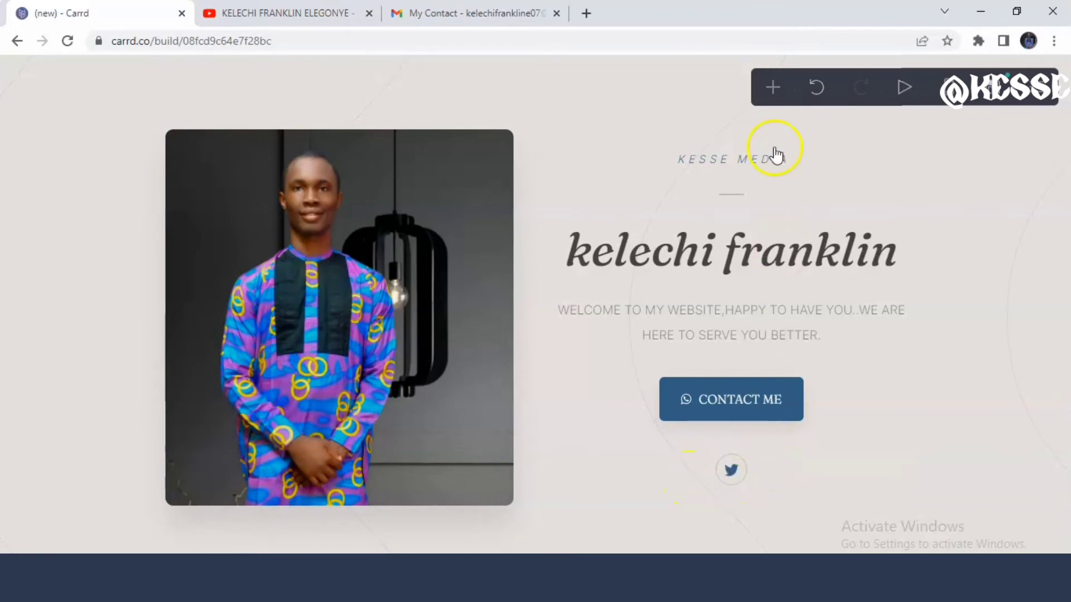
click(772, 88)
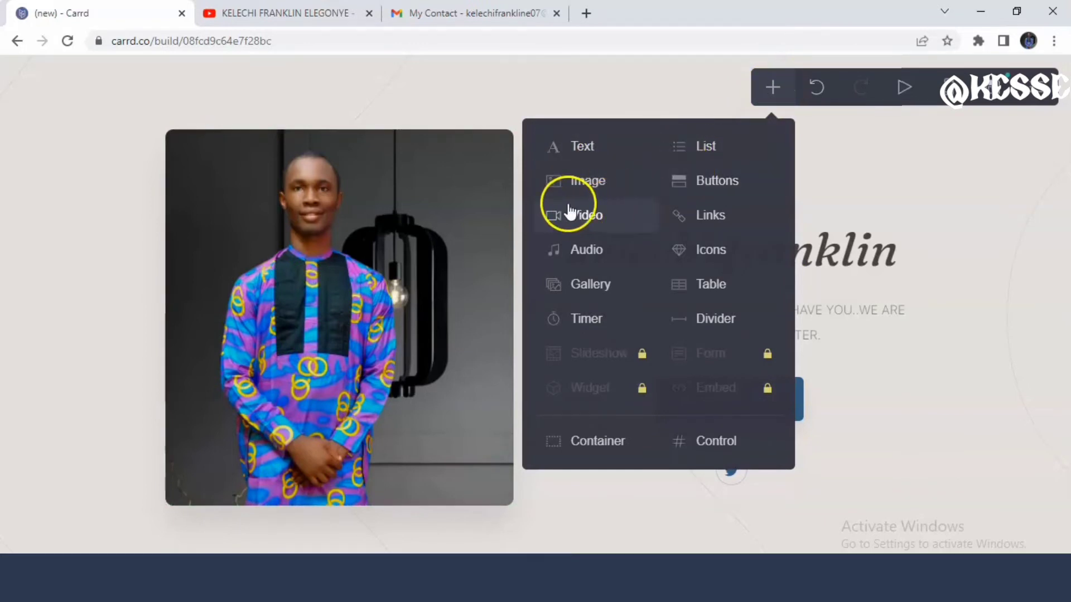
click(717, 184)
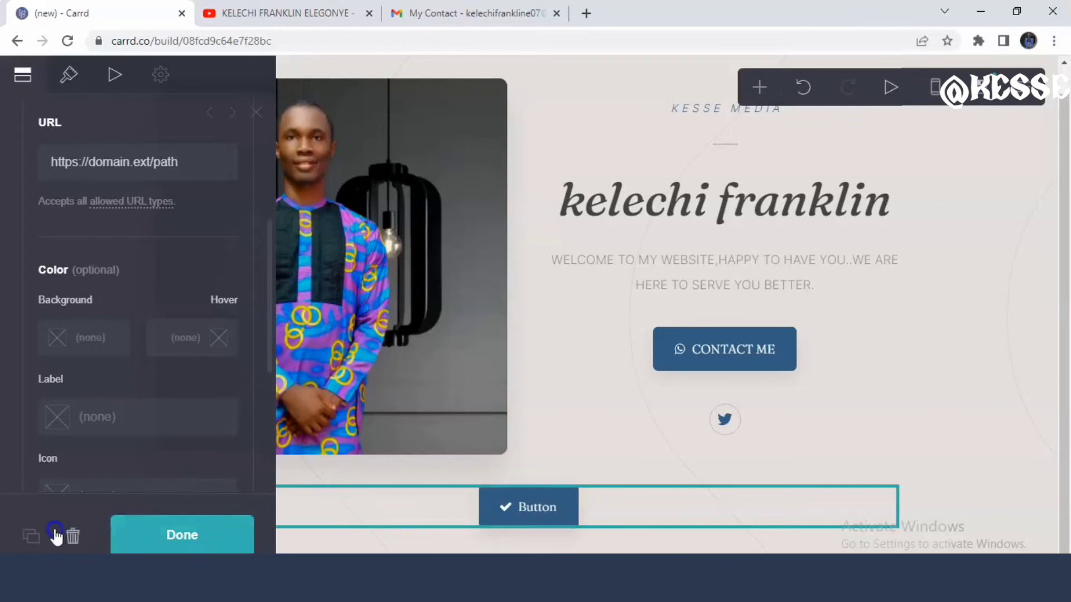
click(71, 537)
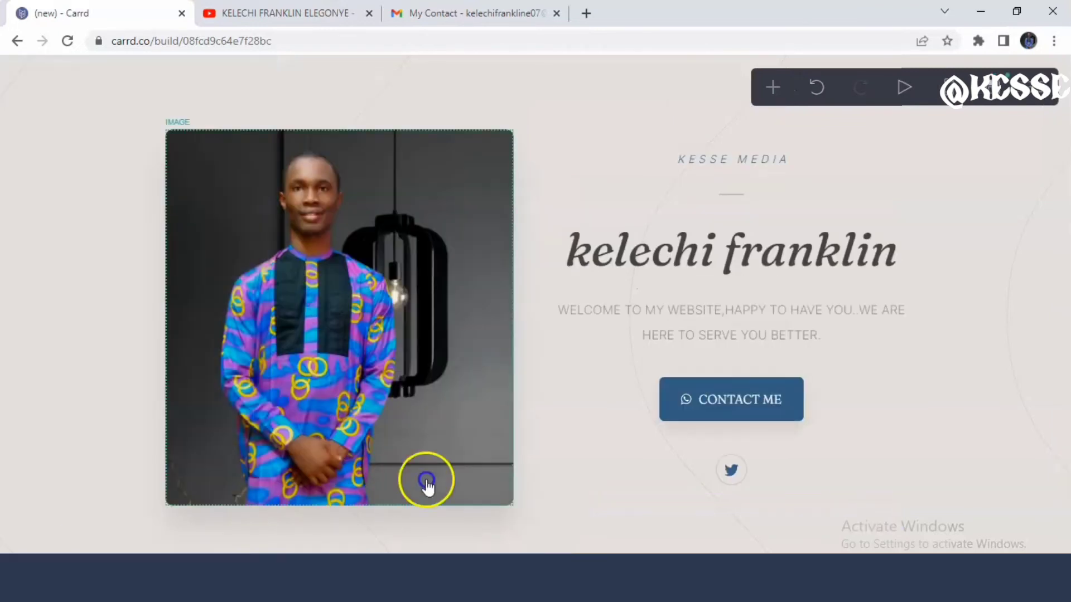
Review the Twitter icon's settings and close them without changes
click(765, 462)
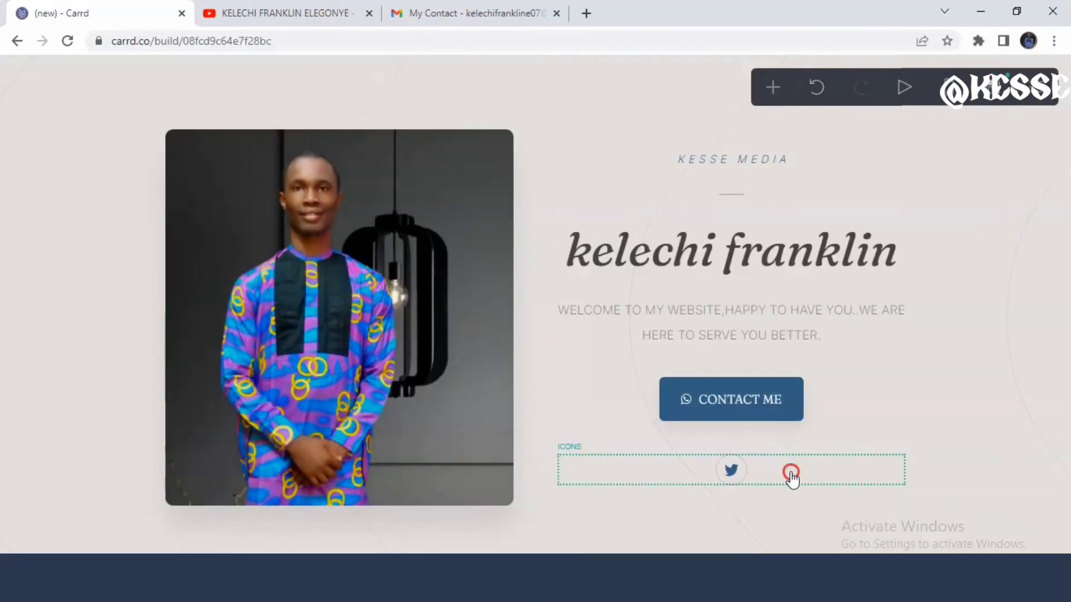
right_click(790, 471)
click(305, 442)
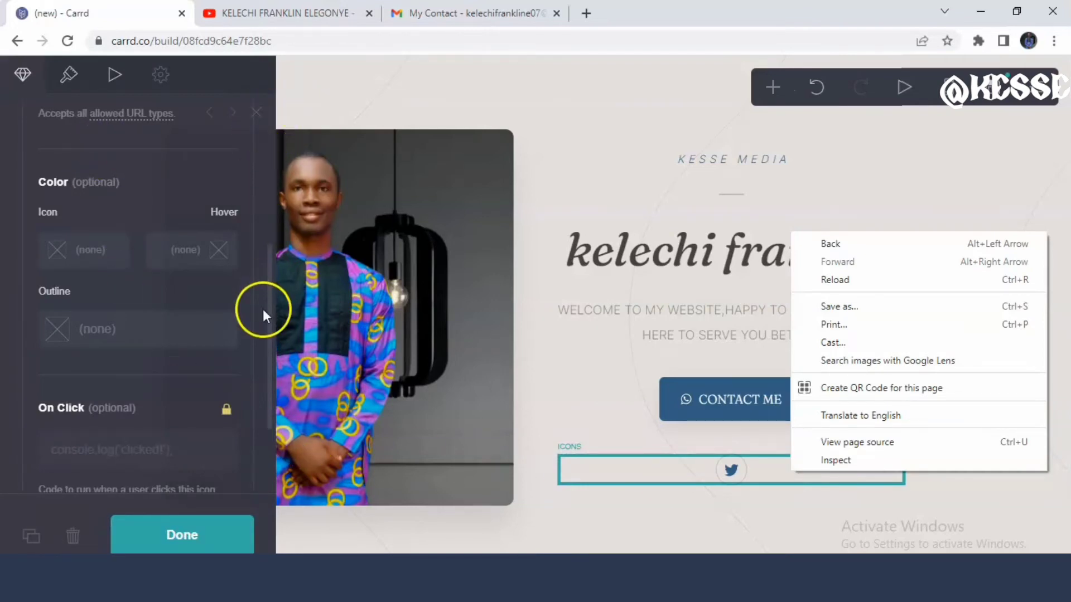
drag(270, 306, 266, 134)
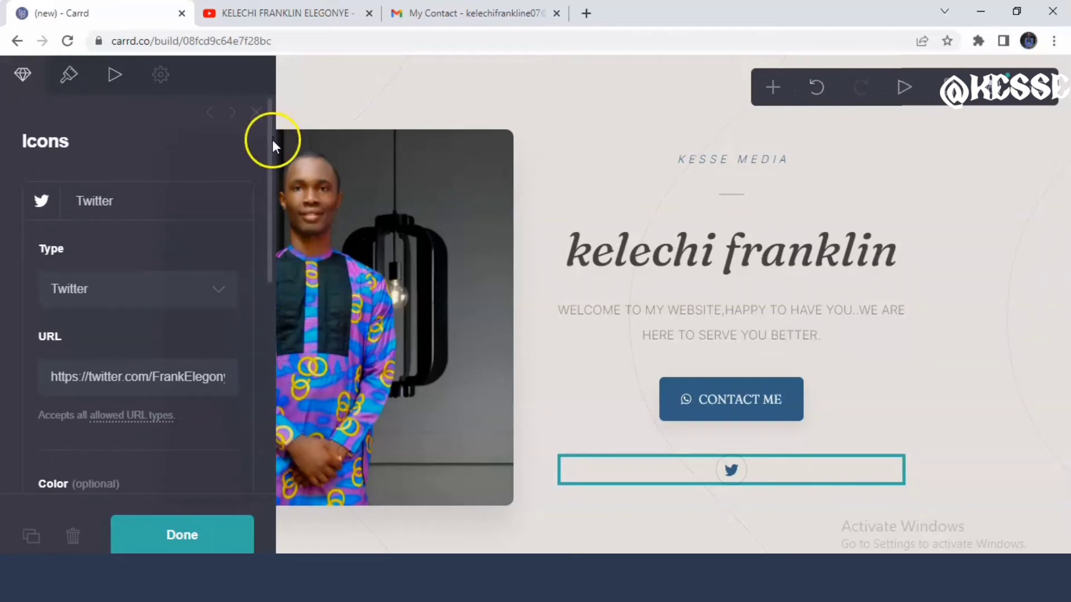
click(257, 113)
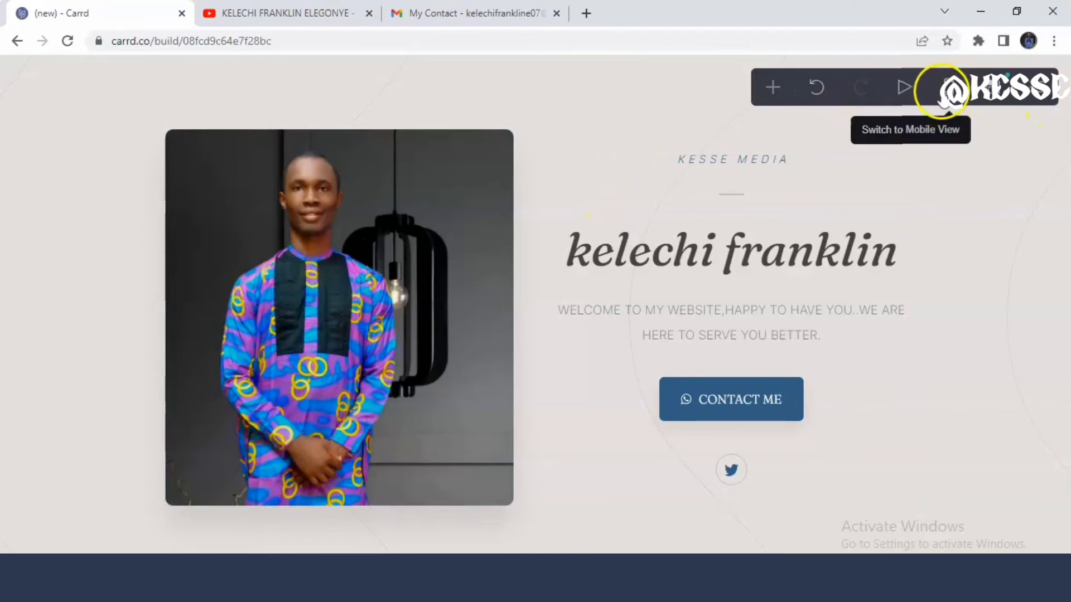
Switch the page to mobile view and check its layout
click(950, 88)
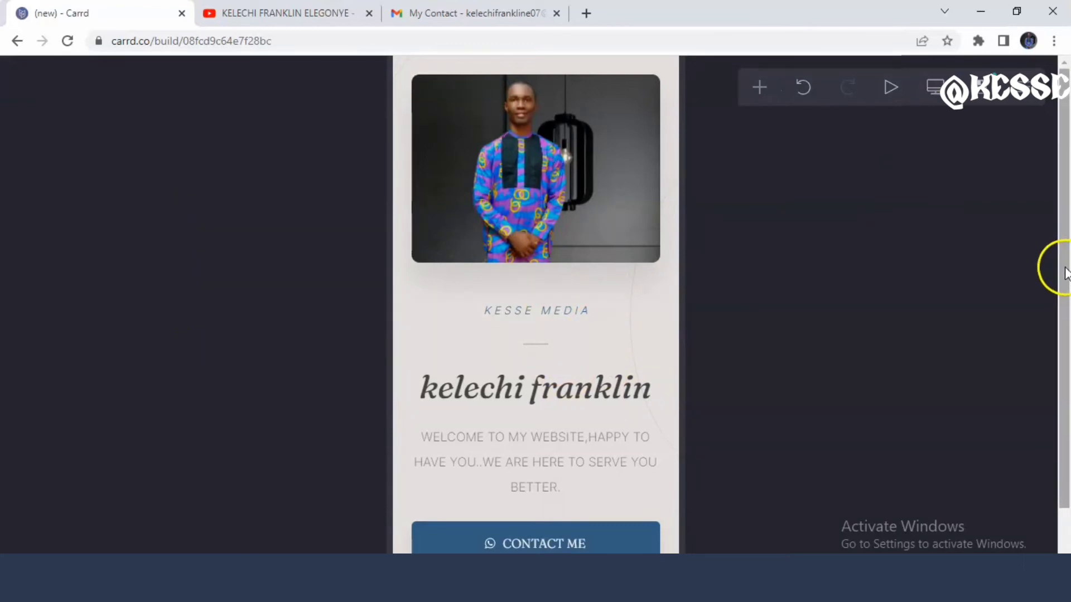
mouse_move(1064, 268)
mouse_down()
mouse_move(1066, 387)
mouse_move(1065, 287)
mouse_up()
click(924, 332)
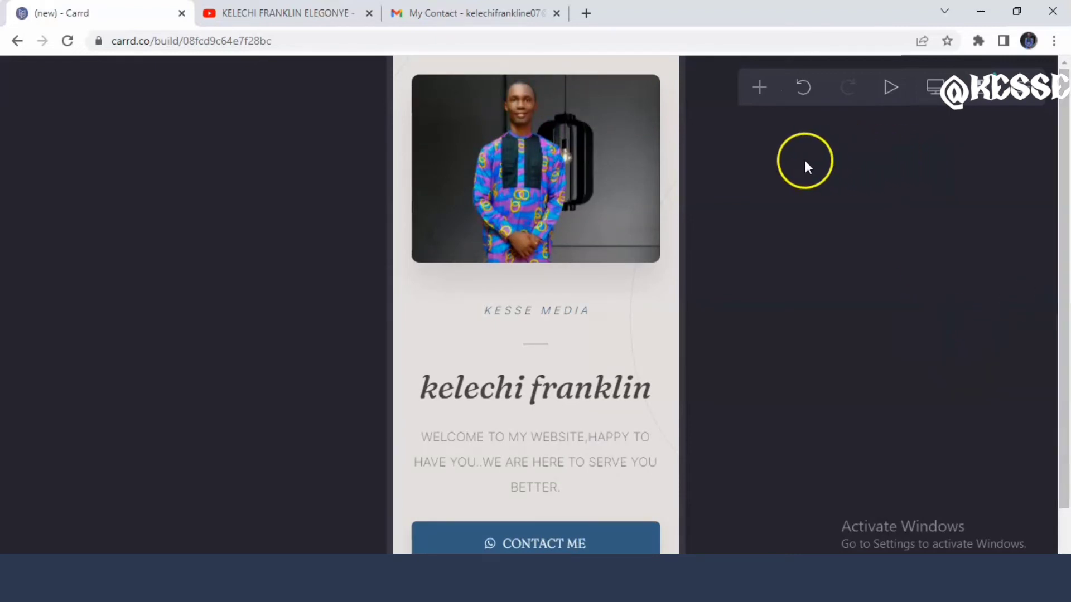
Fill in the publish form's account name, e-mail and password fields and accept the Terms of Use and Privacy Policy
click(981, 94)
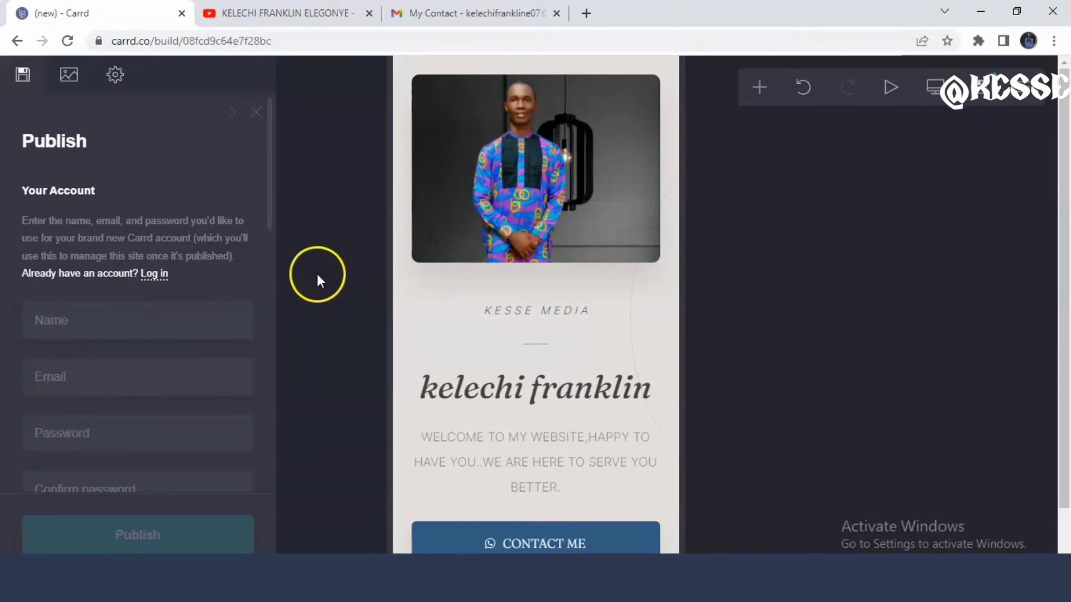
drag(268, 219, 270, 273)
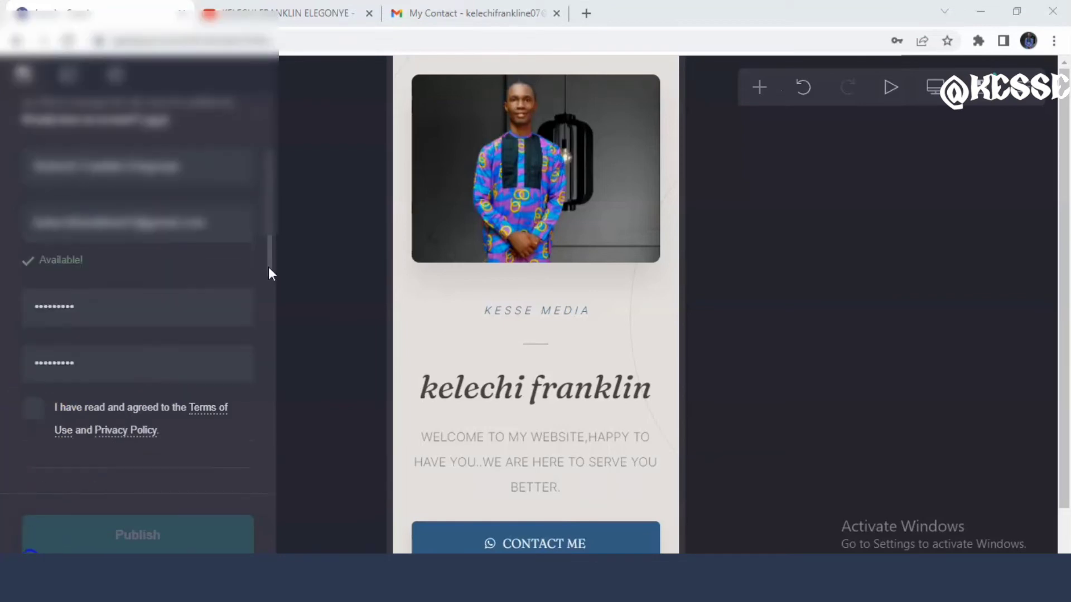
drag(269, 269, 275, 333)
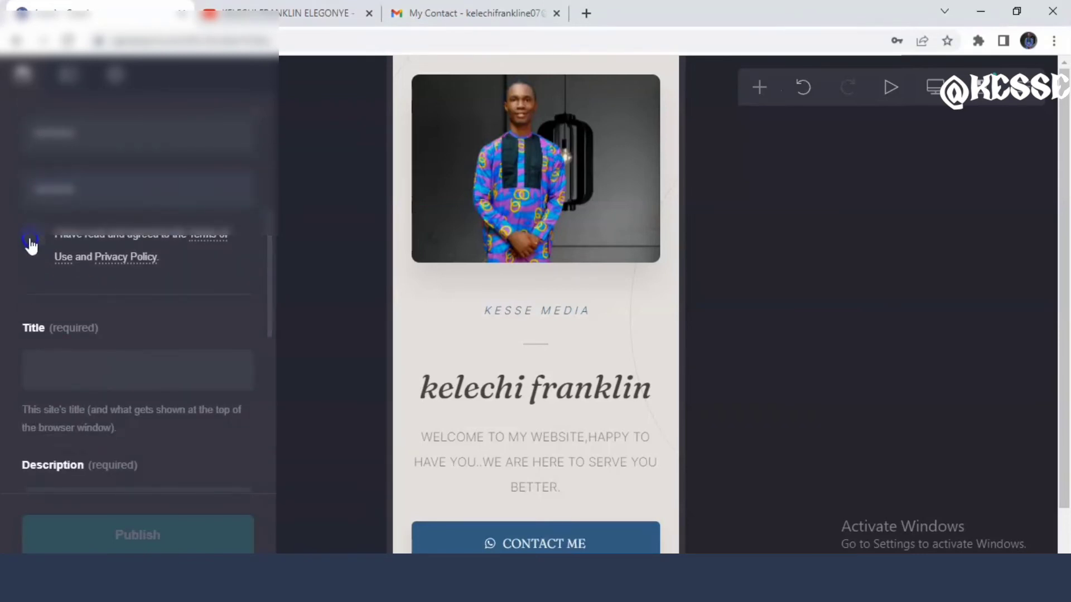
scroll(33, 251, down, 3)
Enter the owner's name as the site's title in the publish settings
click(47, 241)
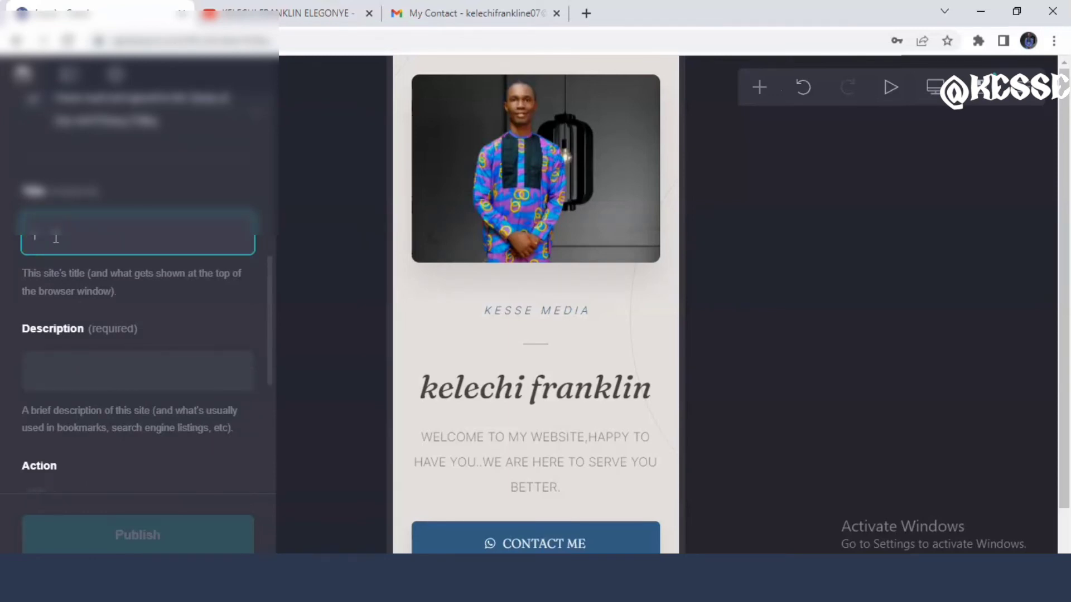
text(kelechi franklin)
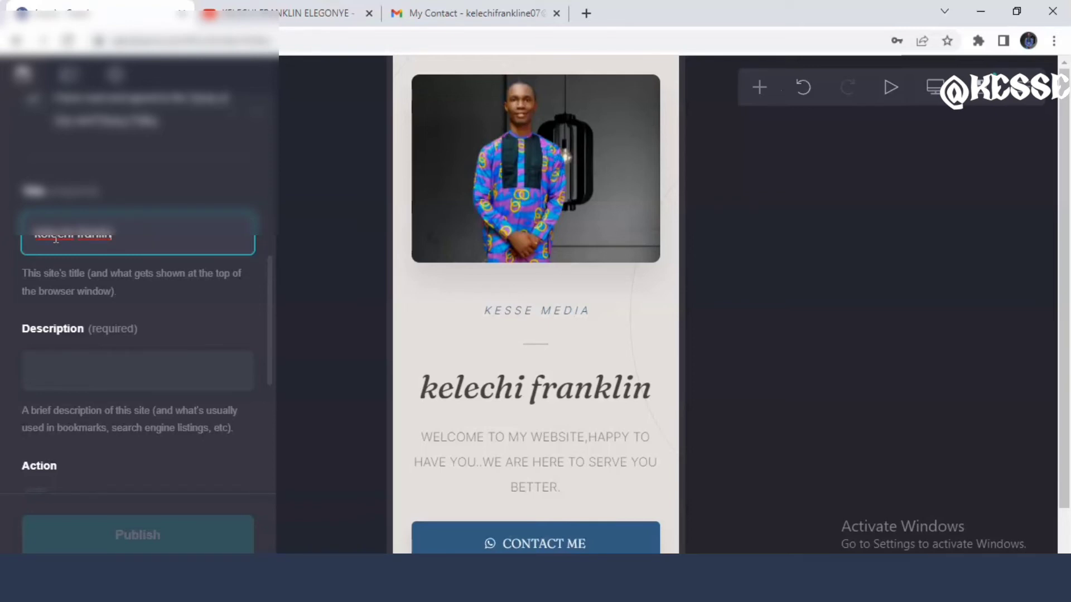
key(BackSpace)
key(BackSpace)
key(BackSpace)
key(BackSpace)
text(klin)
Set the site's description to "website", complete the remaining publish settings and publish the site
click(71, 359)
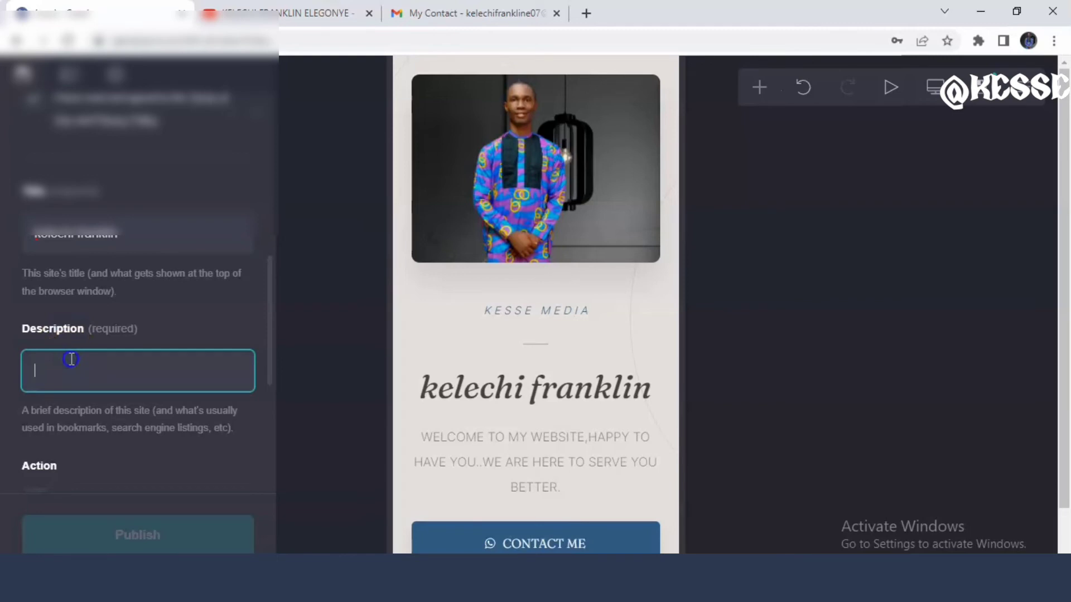
text(websi)
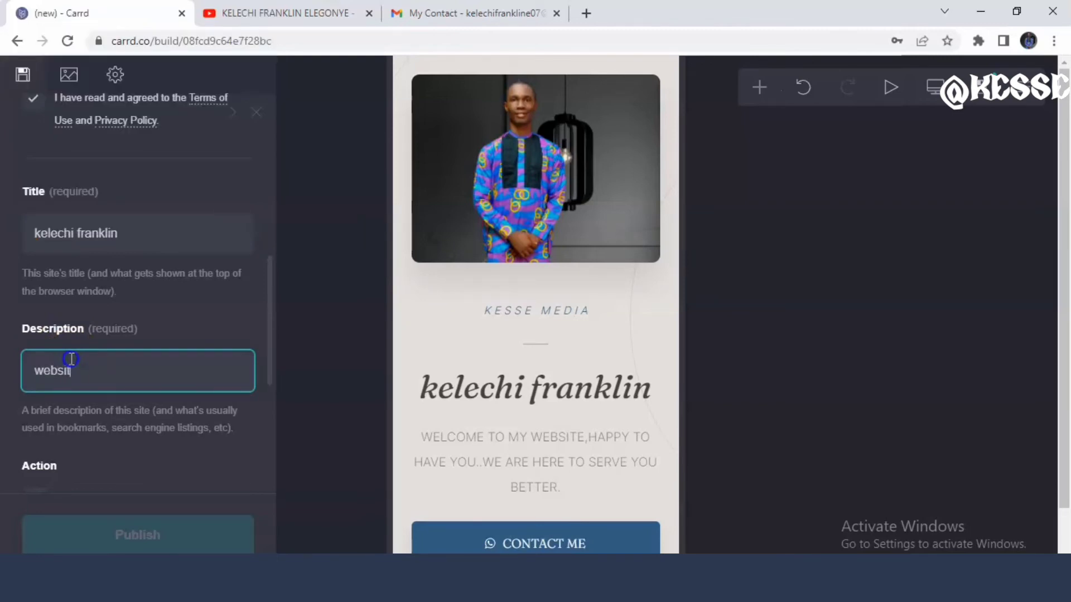
text(te)
drag(272, 356, 272, 377)
text(website)
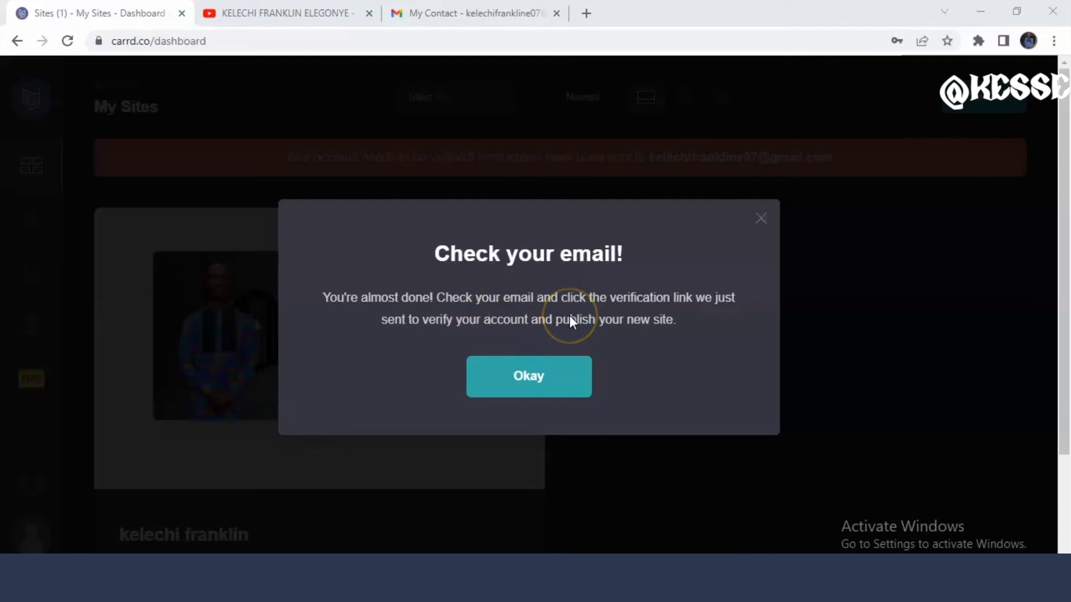
Verify the Carrd account through the verification link e-mailed to Gmail and dismiss the publishing confirmation
click(534, 374)
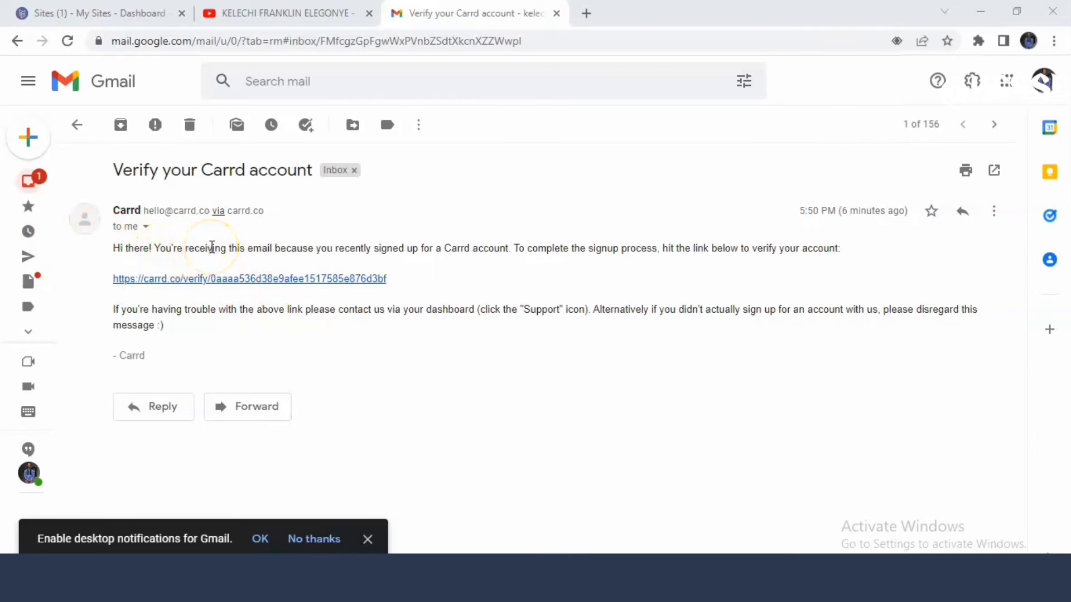
click(202, 281)
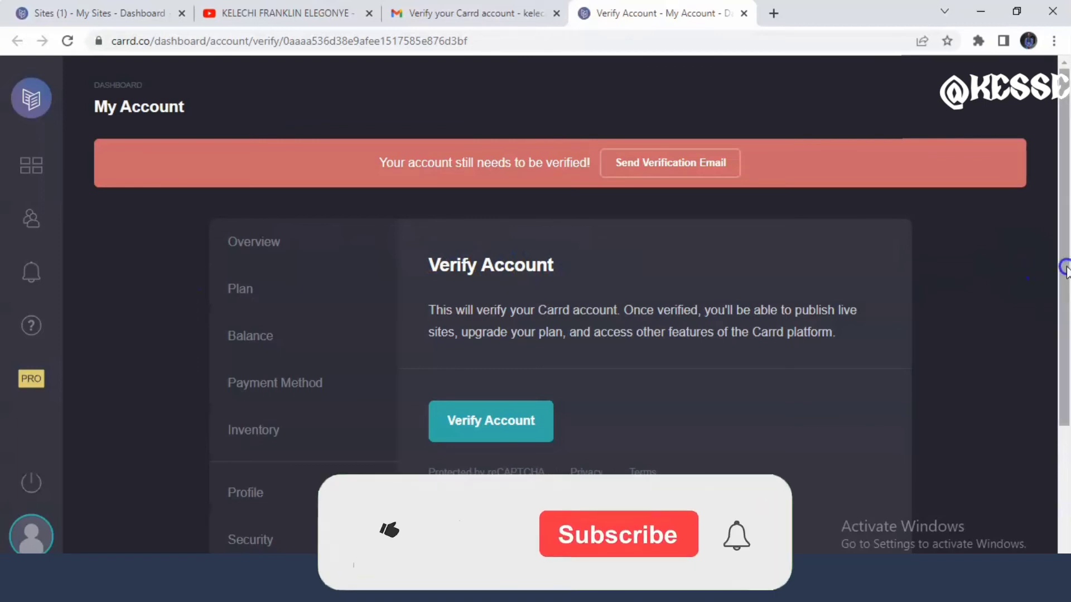
drag(1065, 268, 1066, 304)
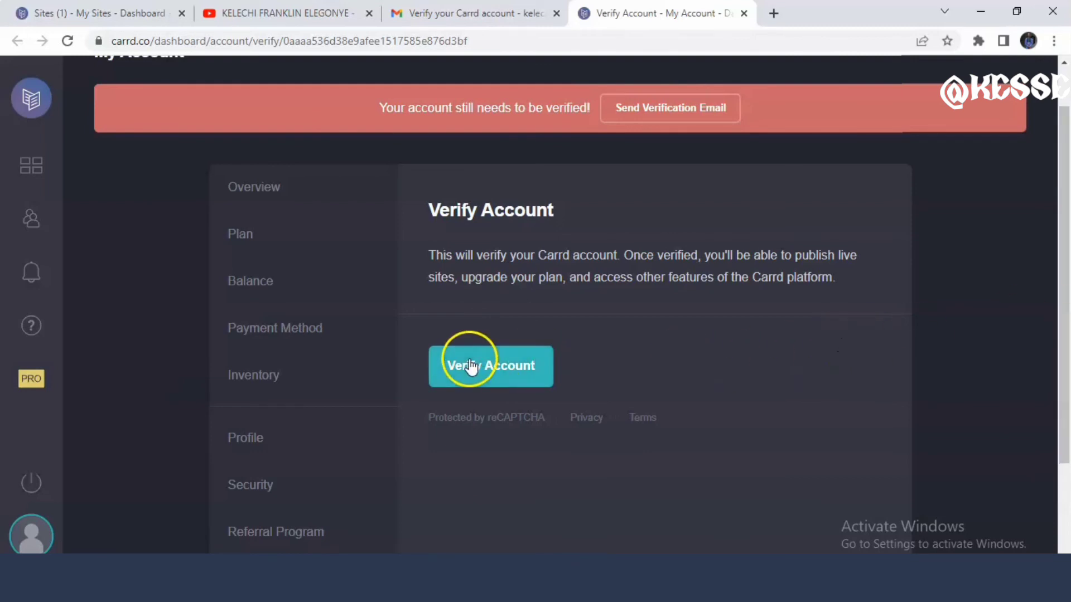
click(492, 368)
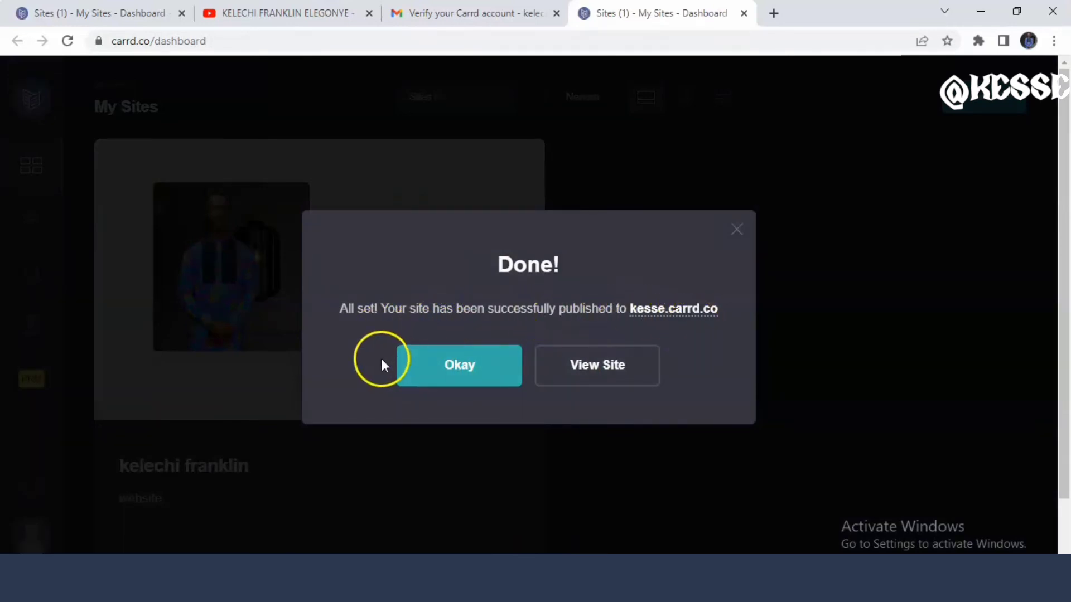
click(454, 369)
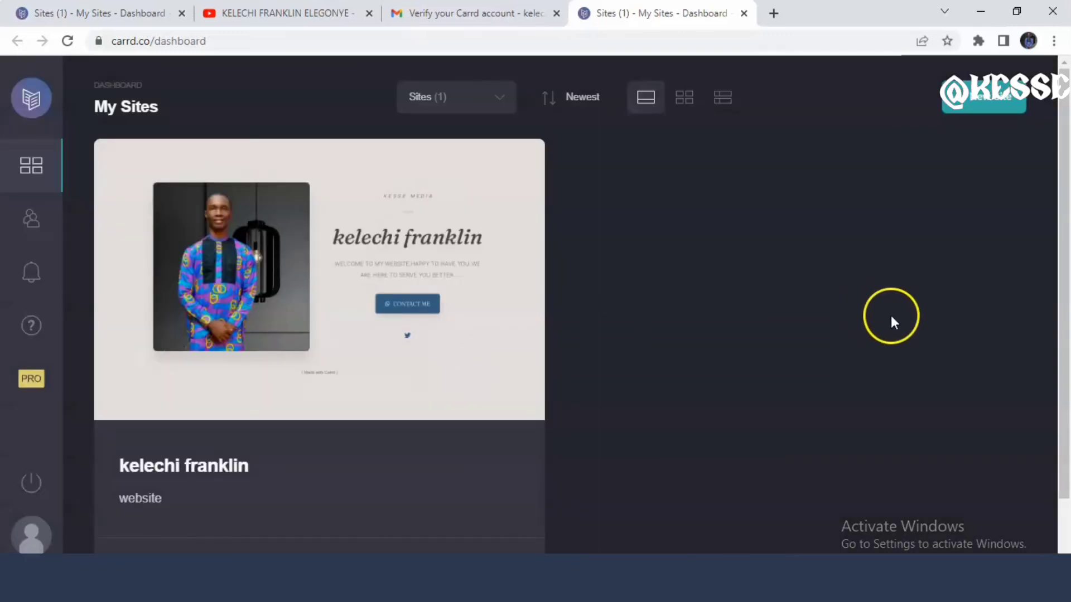
Copy the published site's address, kesse.carrd.co, from its entry under My Sites
drag(1065, 204, 1067, 362)
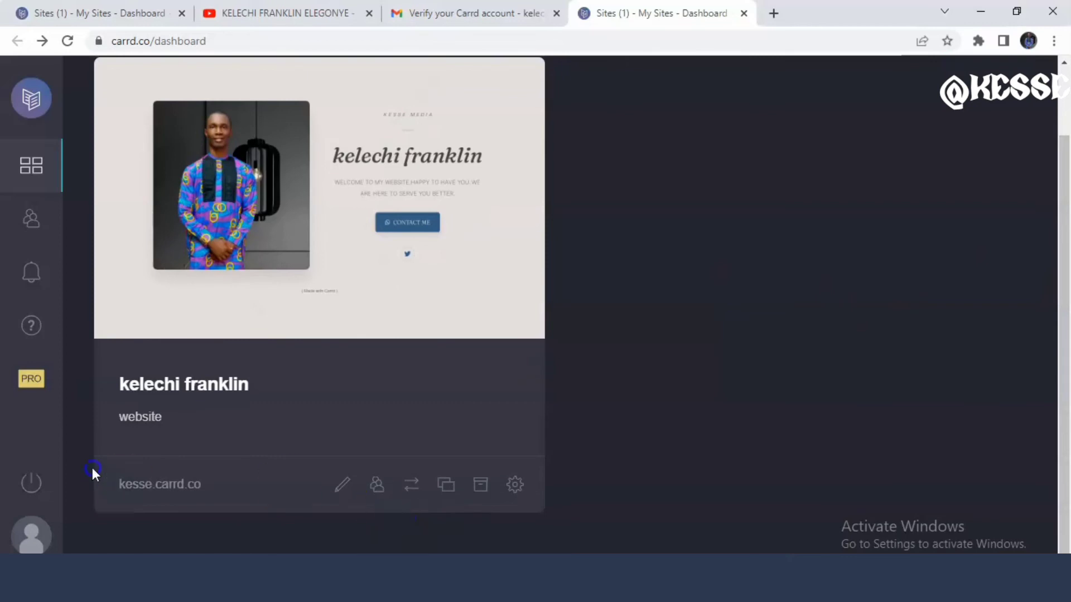
drag(119, 480, 205, 497)
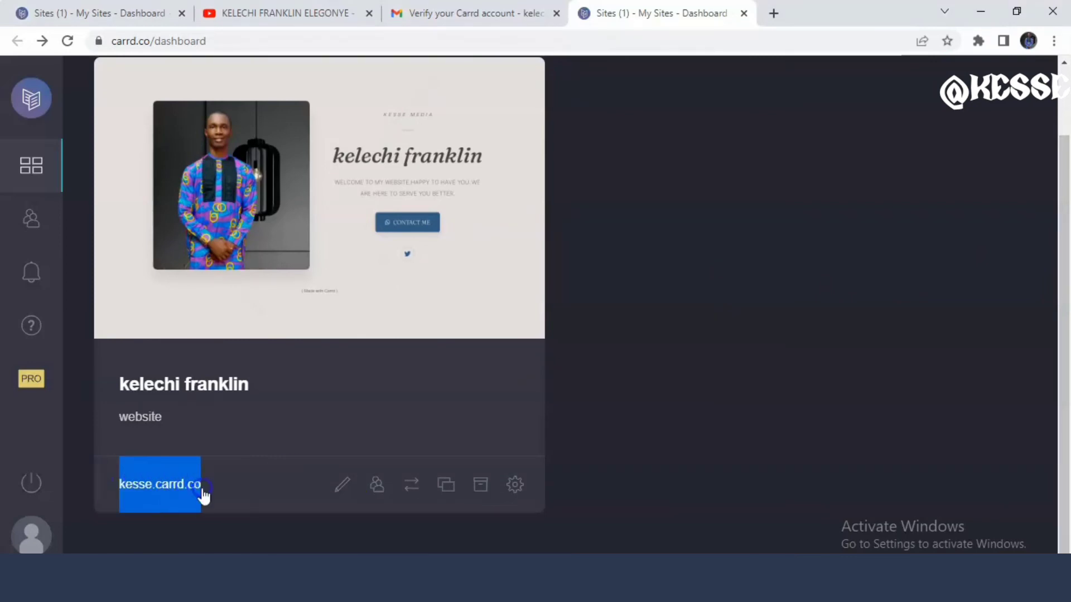
right_click(167, 475)
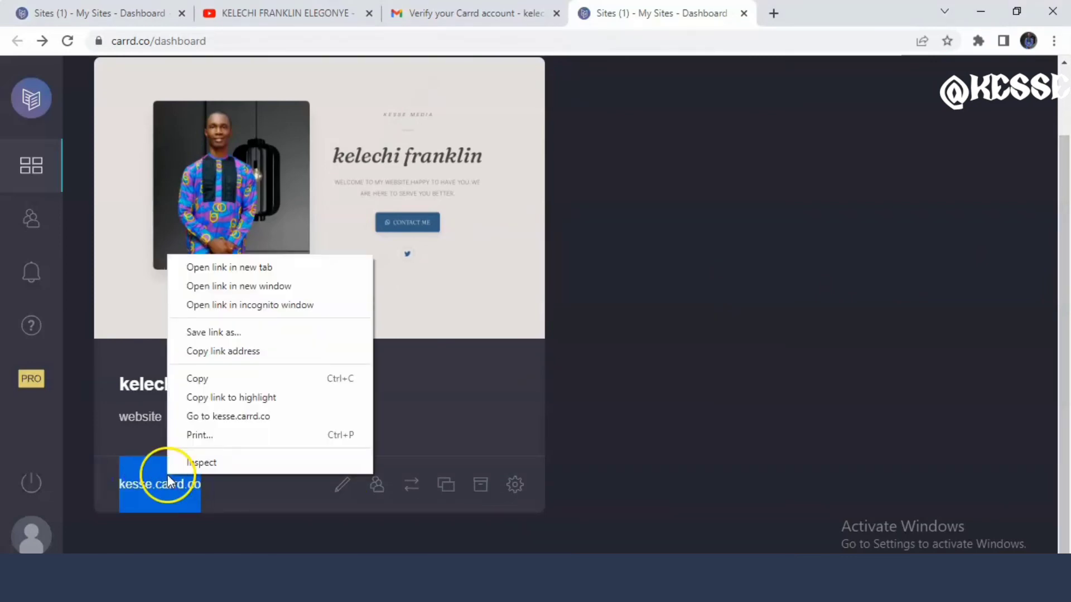
click(219, 381)
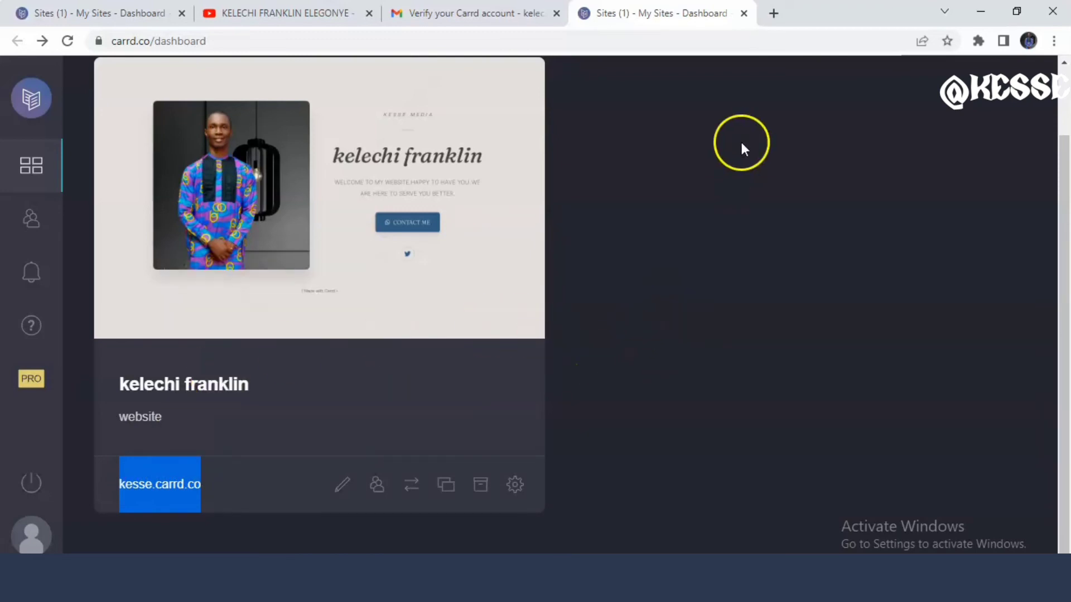
Open kesse.carrd.co in a new browser tab from the copied address and look over the live page
click(775, 11)
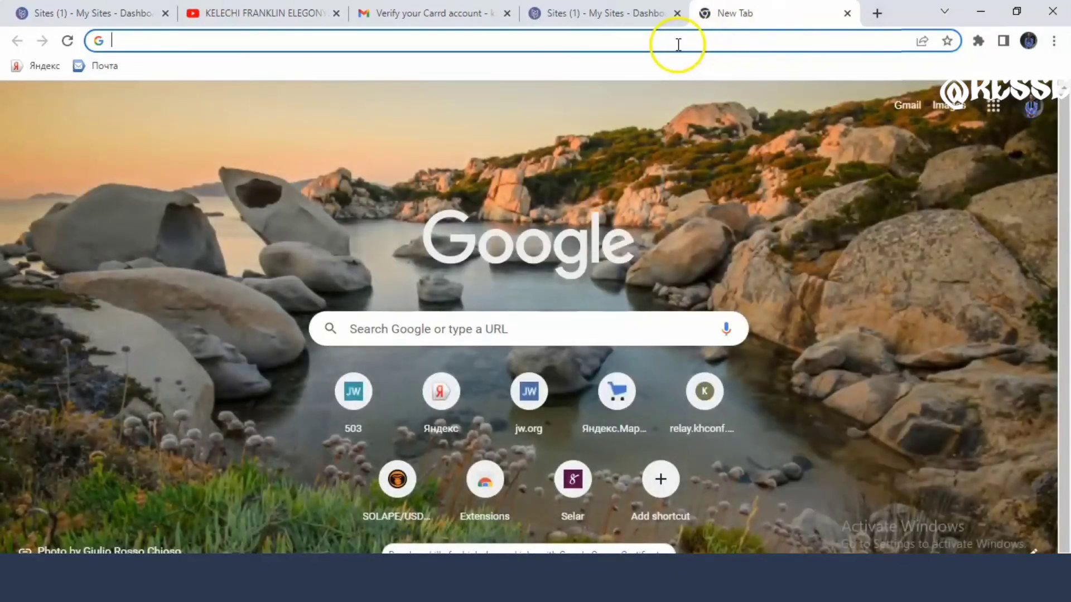
click(676, 42)
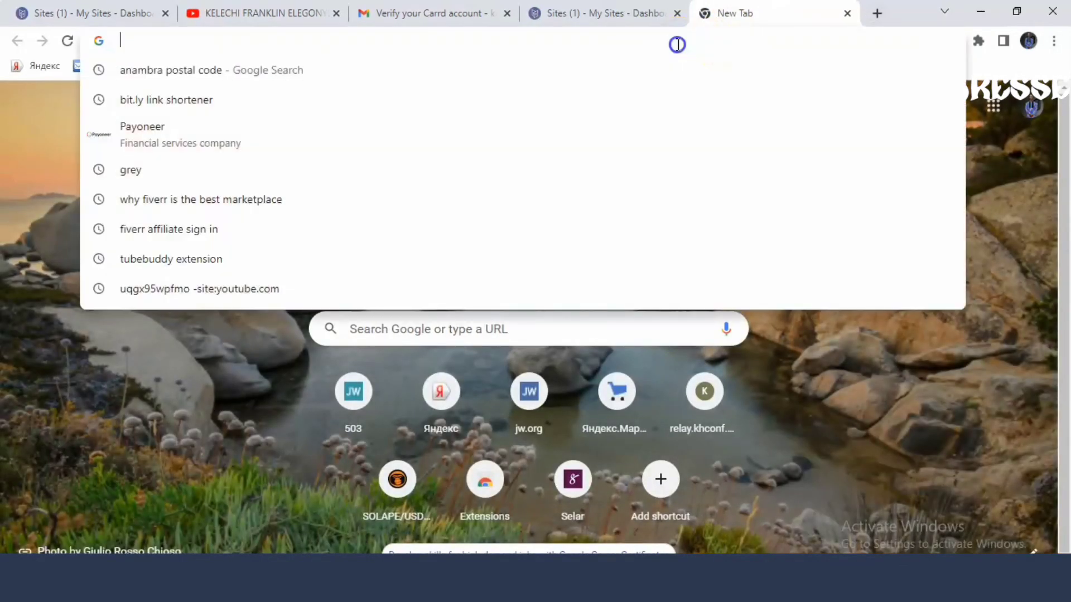
right_click(677, 46)
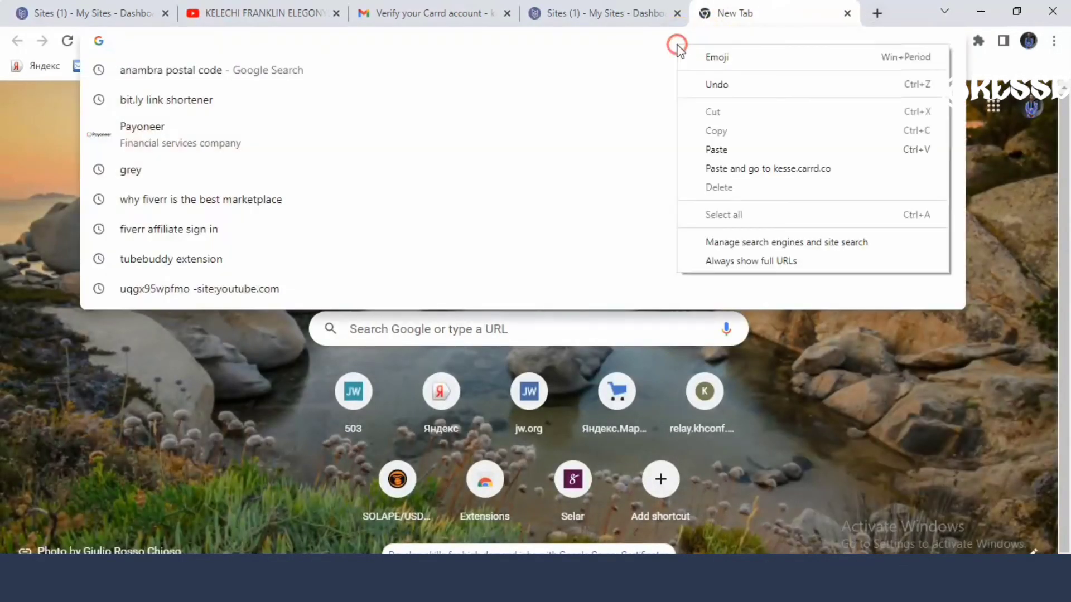
click(694, 144)
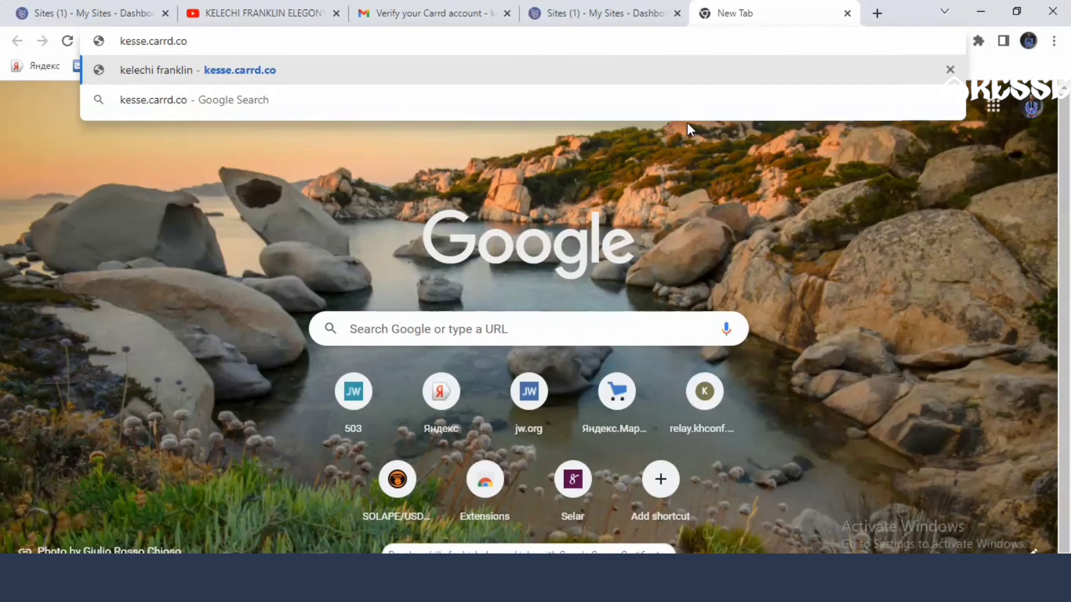
key(Return)
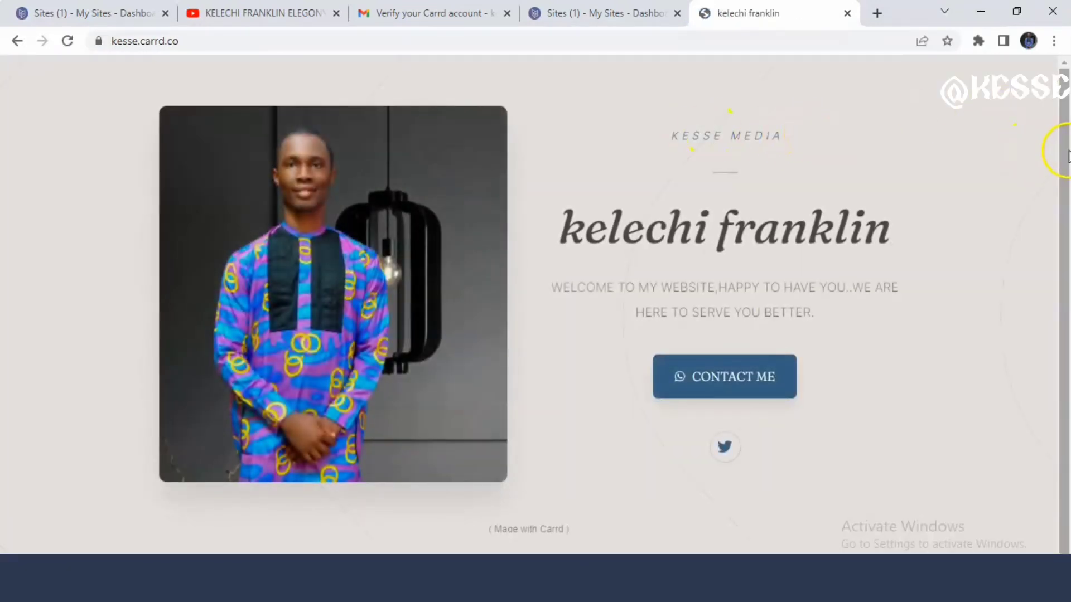
drag(1067, 152, 1068, 311)
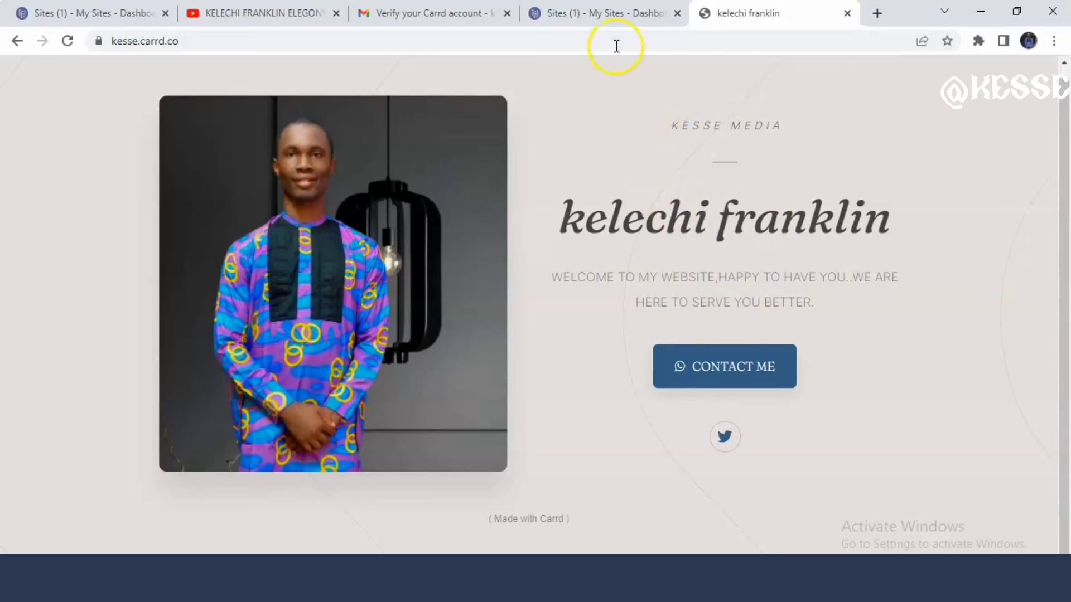
Go back to the Carrd dashboard and compare the prices and features of the Pro Lite, Pro Standard and Pro Plus plans
click(618, 13)
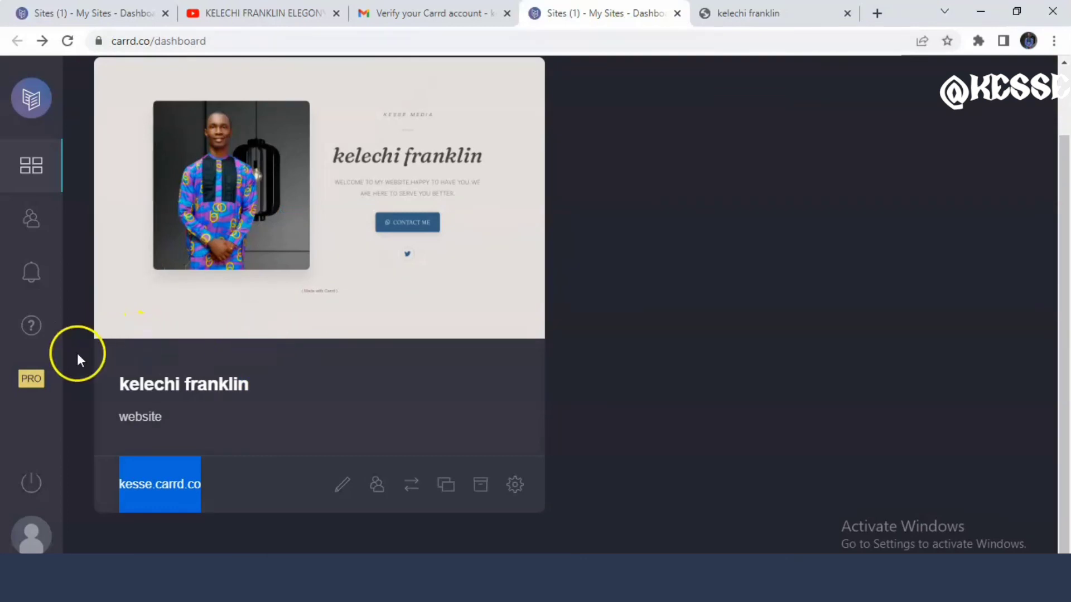
click(31, 381)
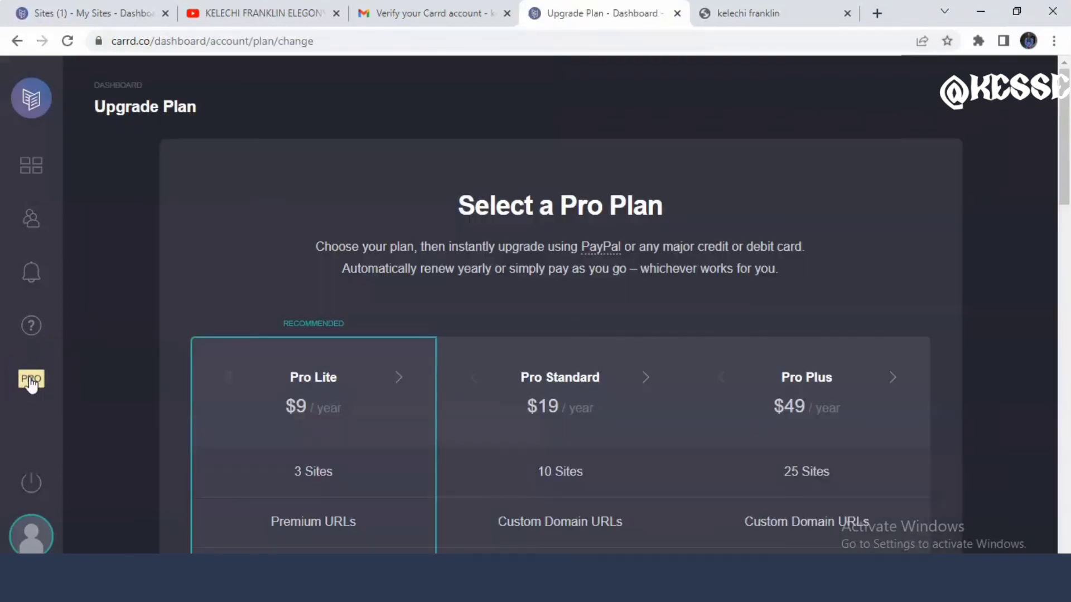
click(351, 333)
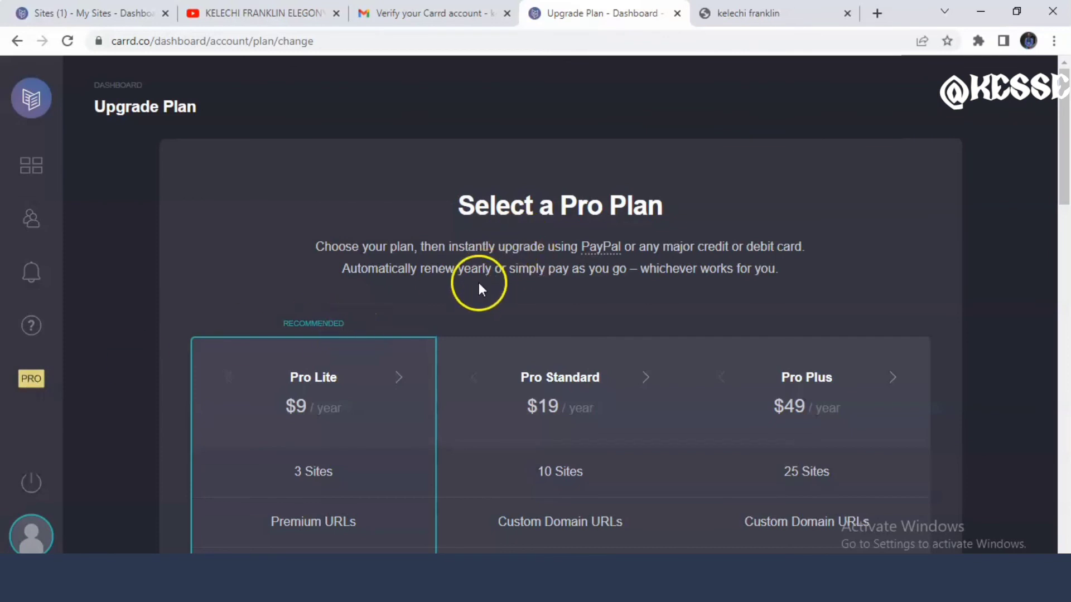
drag(1063, 162, 1068, 269)
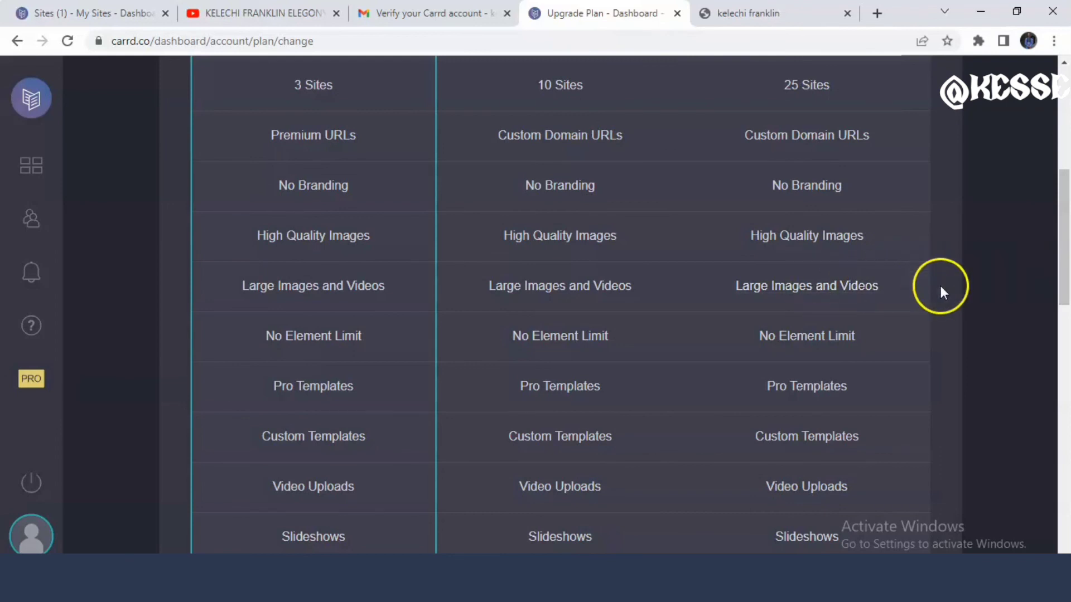
drag(1068, 246, 1063, 87)
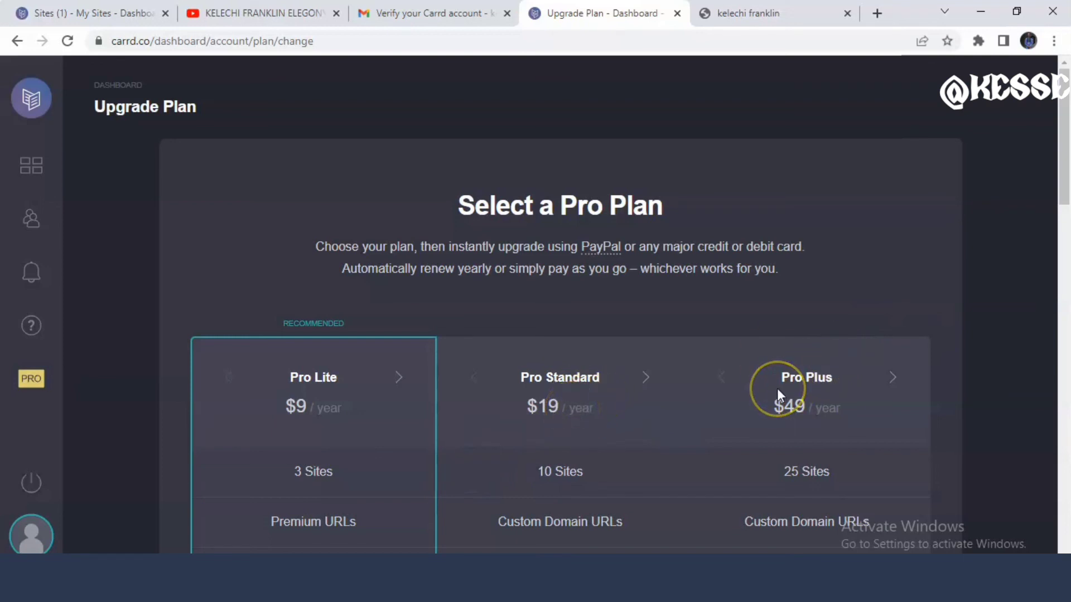
drag(1062, 173, 1067, 392)
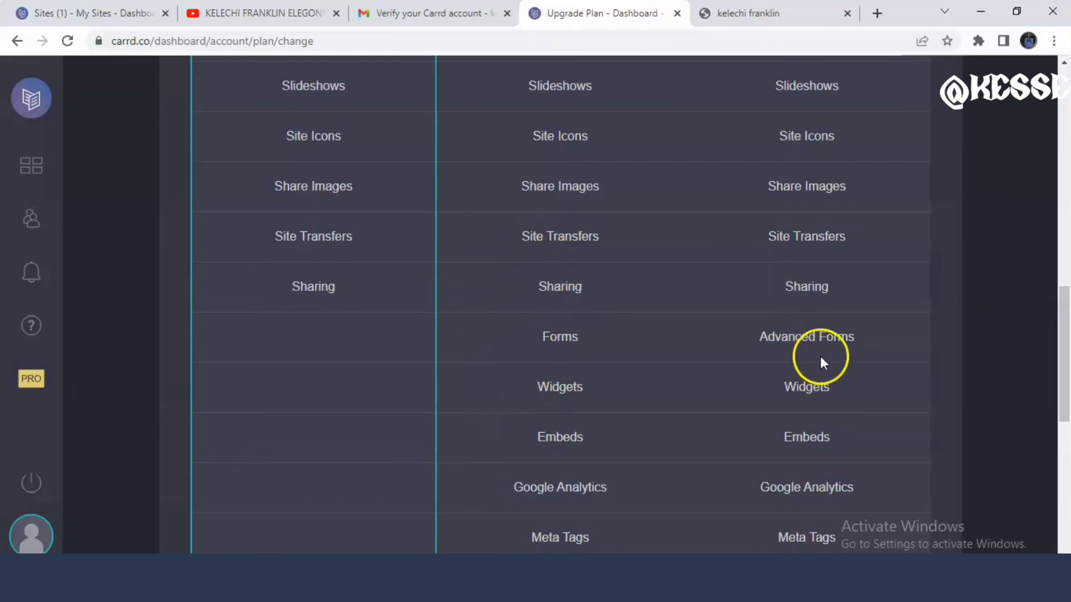
drag(1052, 310, 1069, 224)
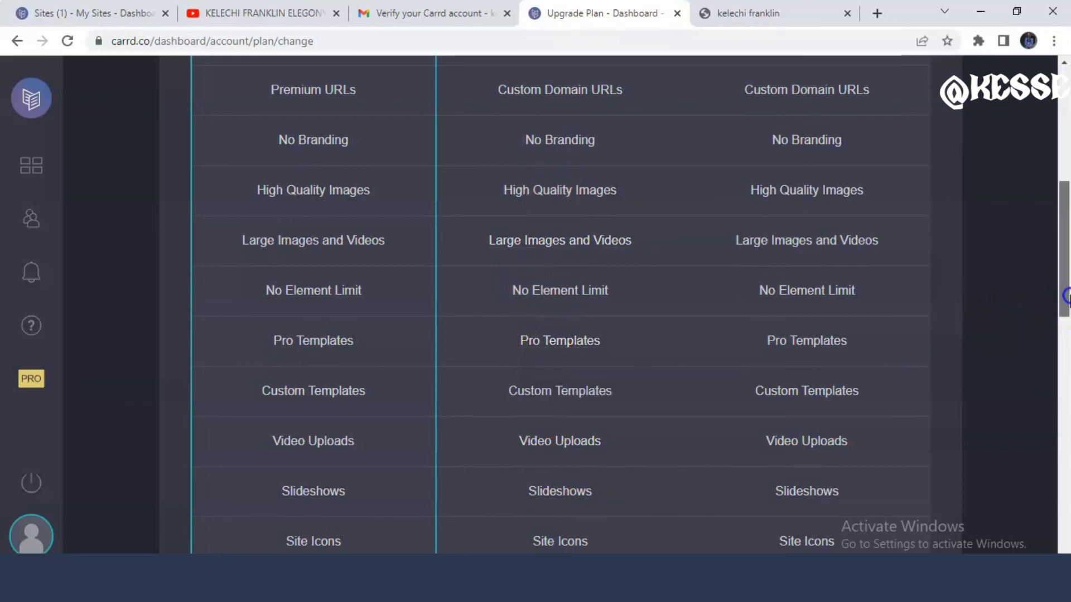
drag(1069, 303, 1068, 182)
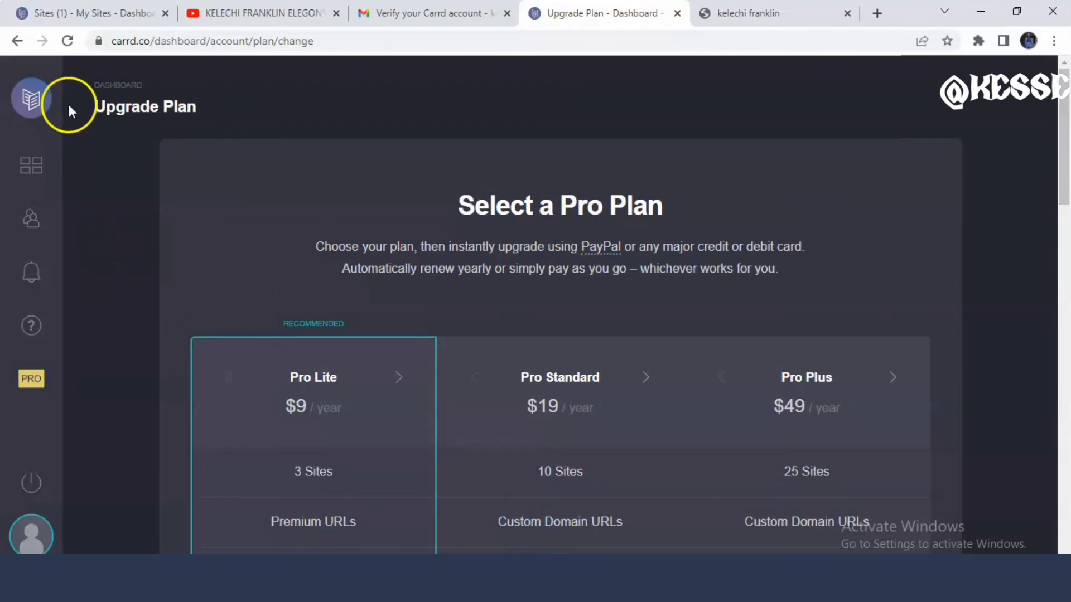
Leave the upgrade page and view the site's entry in the original My Sites dashboard
click(35, 100)
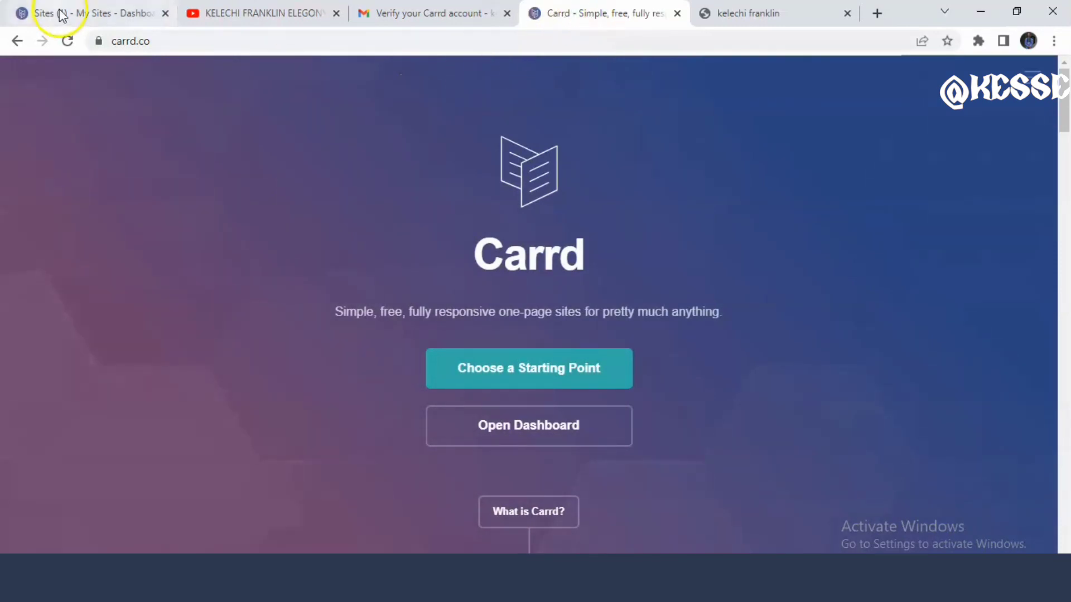
click(98, 14)
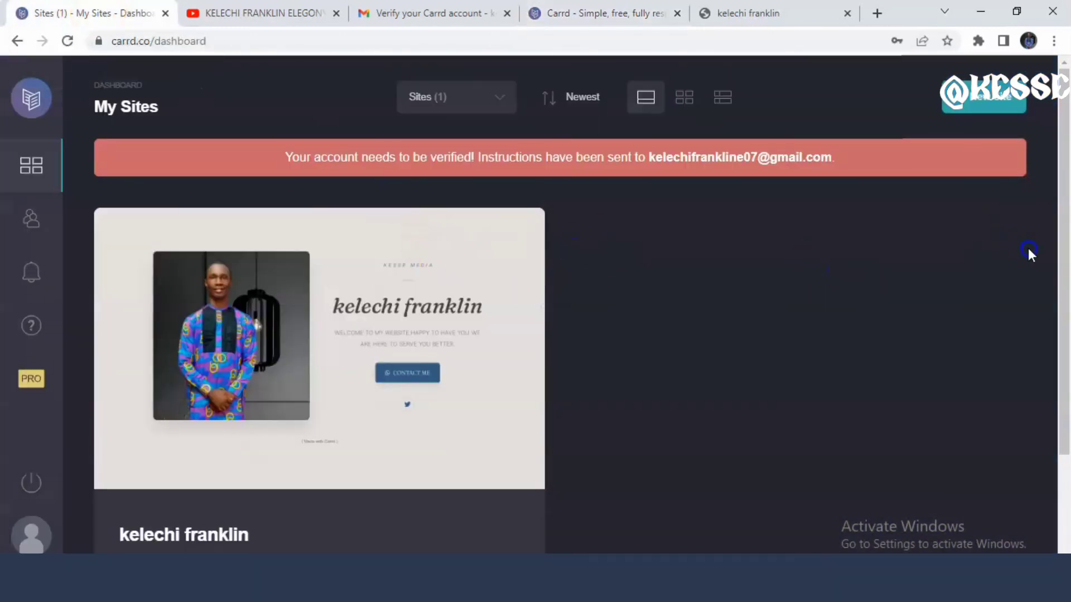
click(1066, 200)
drag(1066, 200, 1068, 333)
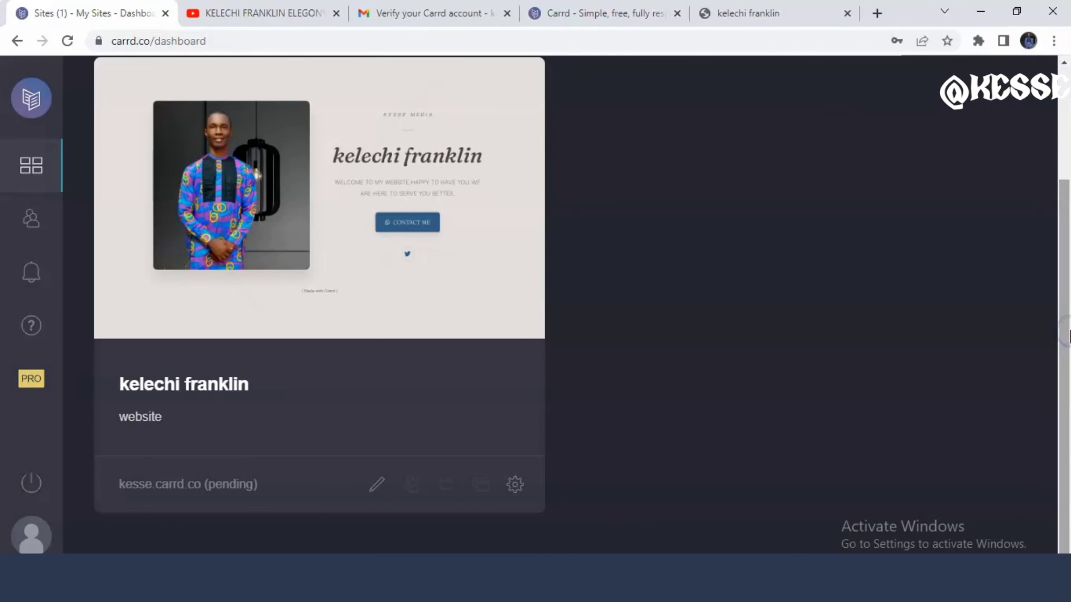